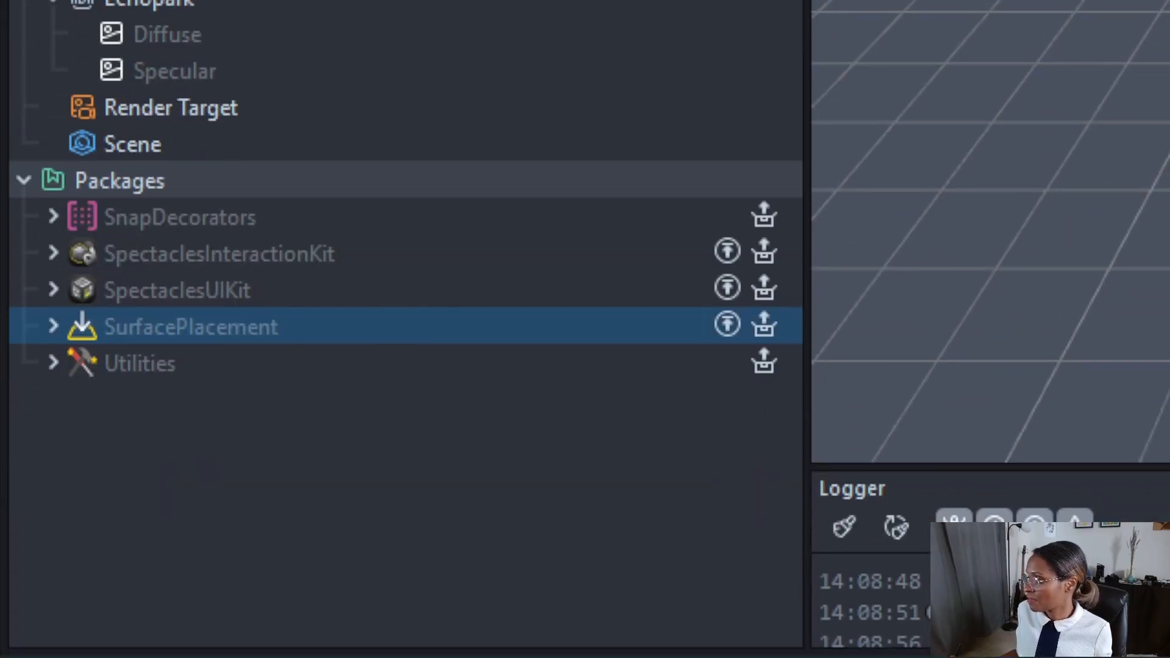
Add the Example Surface prefab from the SurfacePlacement package to the scene and test its placement in the preview.
{"action": "left_click", "coordinate": [53, 475]}
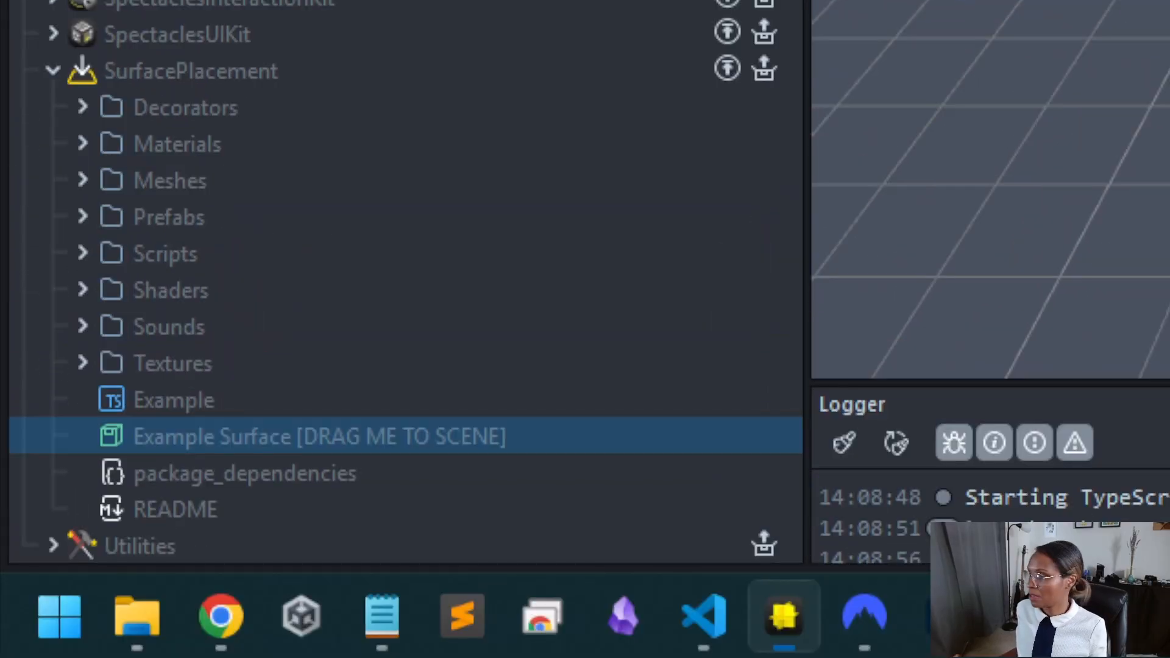
{"action": "left_click_drag", "start_coordinate": [244, 437], "coordinate": [71, 270]}
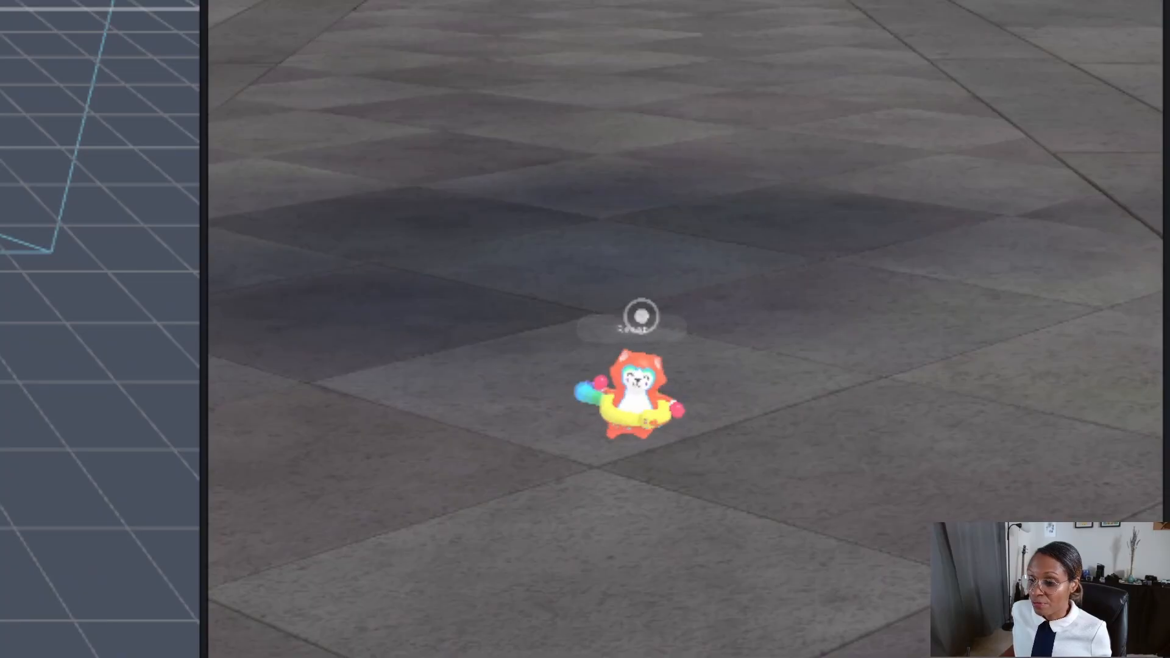
{"action": "left_click", "coordinate": [628, 324]}
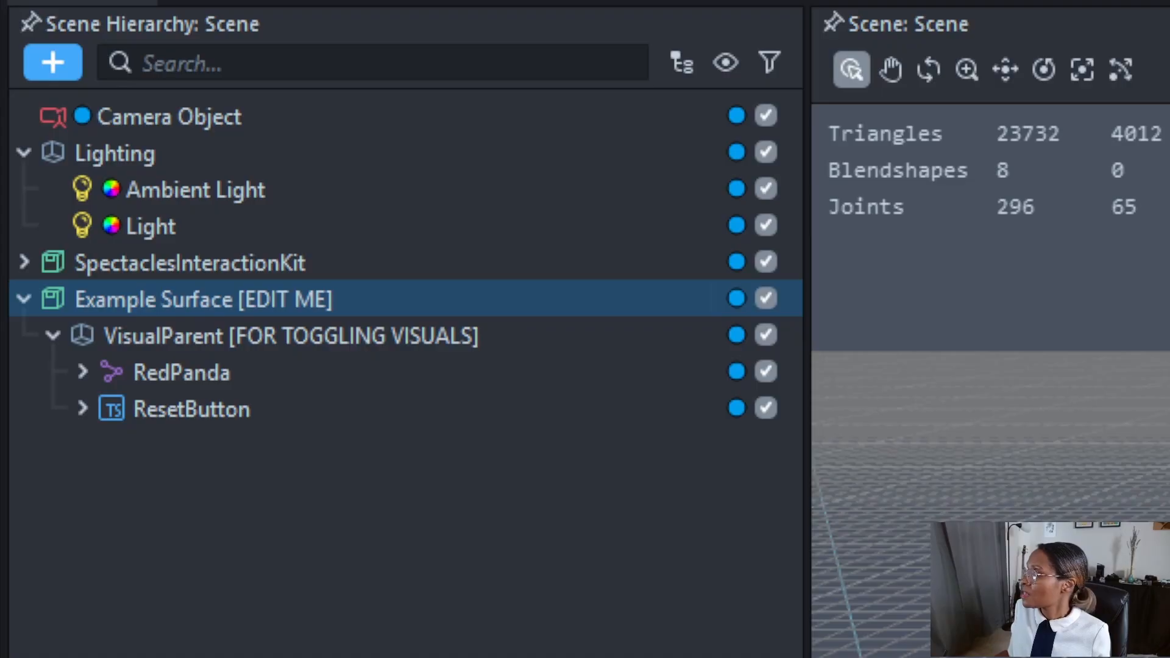
{"action": "left_click", "coordinate": [204, 334]}
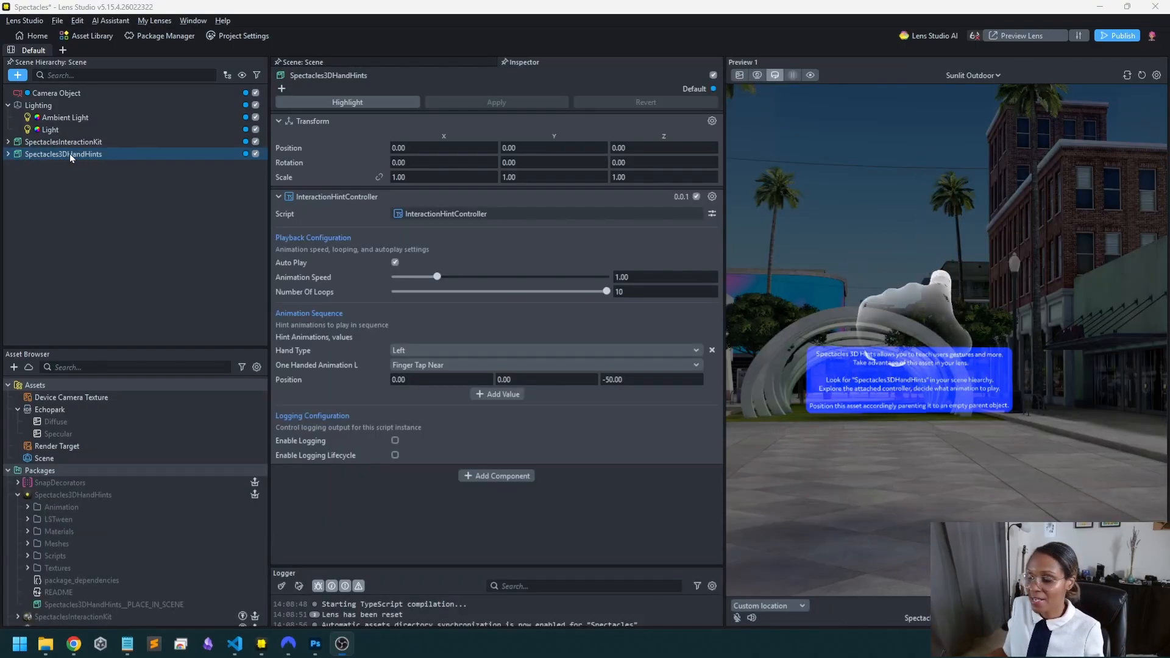
Disable the GUIDE_ReadAndDisable text inside the Spectacles3DHandHints object.
{"action": "left_click", "coordinate": [79, 155]}
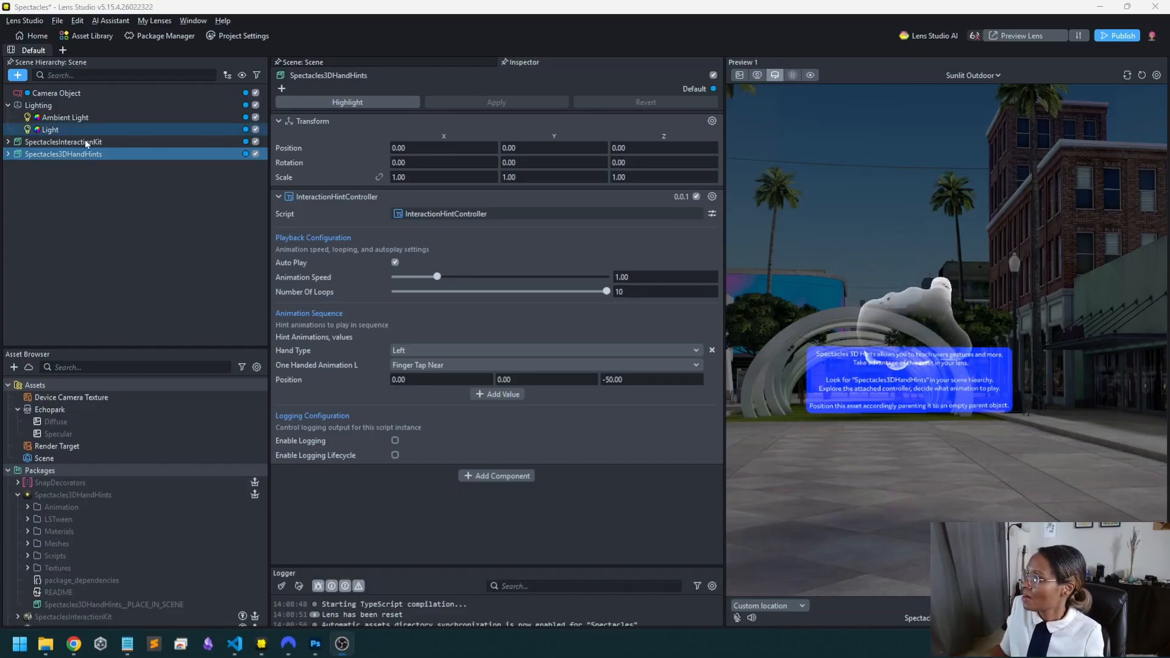
{"action": "left_click", "coordinate": [8, 154]}
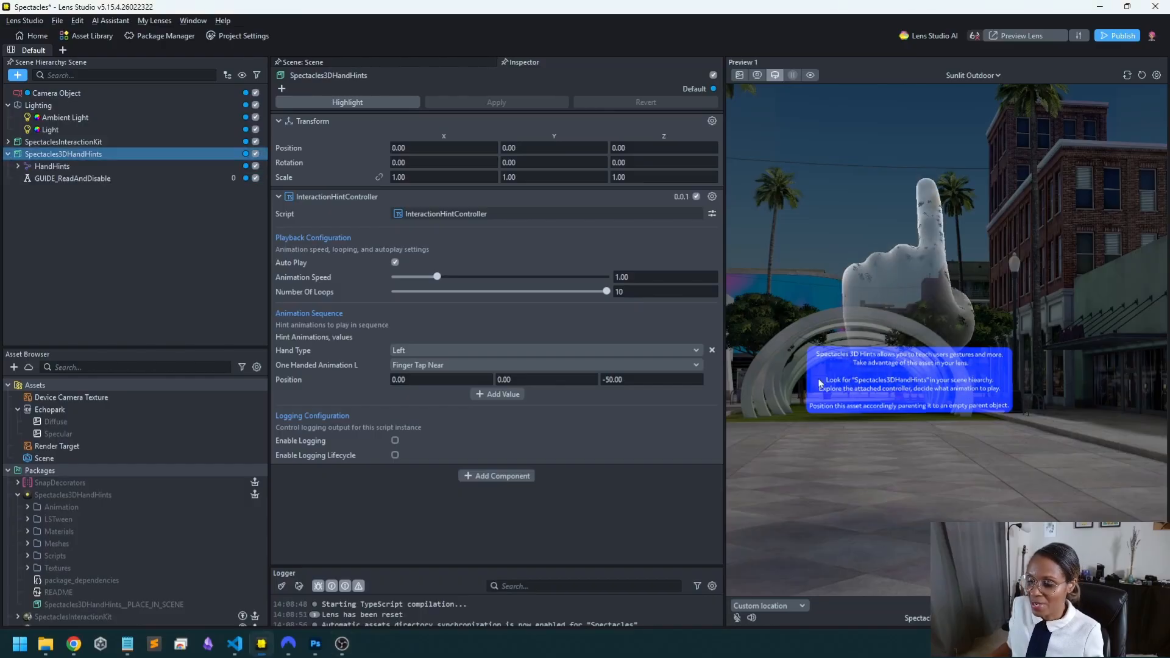
{"action": "left_click", "coordinate": [255, 179]}
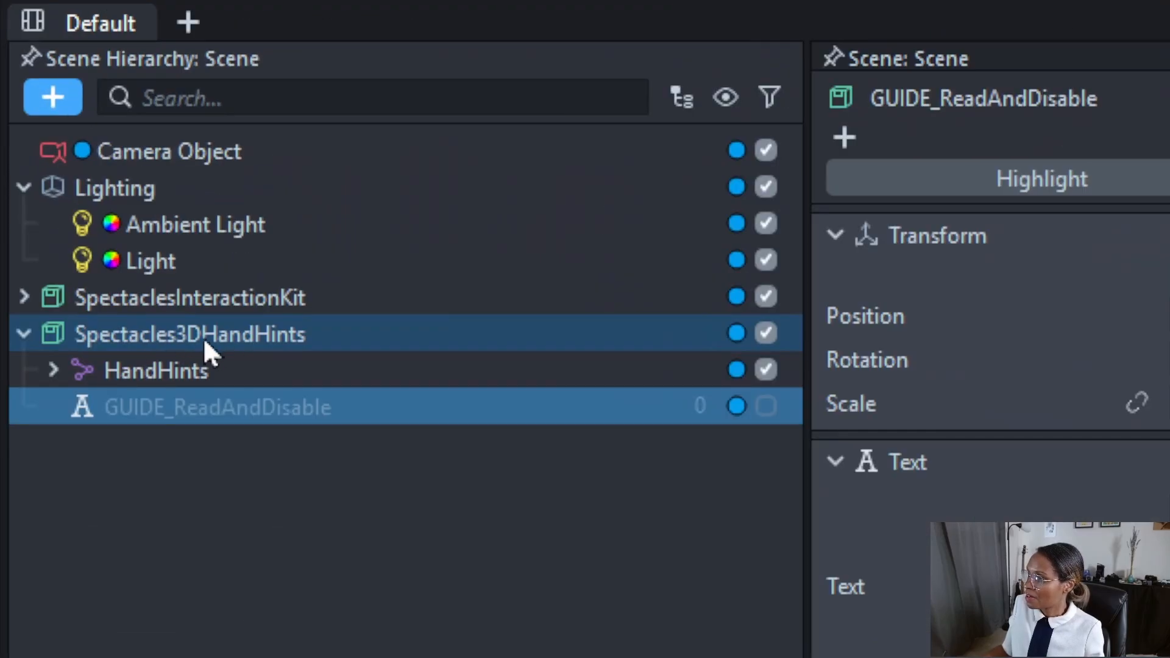
Set the Spectacles3DHandHints hint animation to the Right hand type with Palm Touch Near.
{"action": "left_click", "coordinate": [201, 334]}
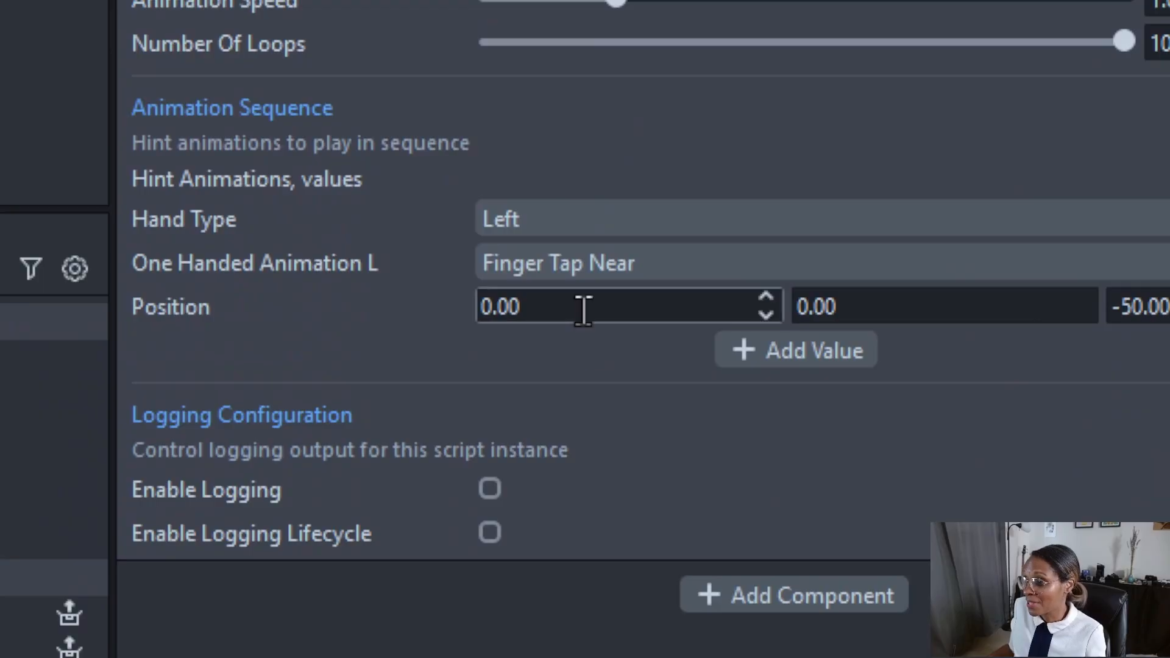
{"action": "left_click", "coordinate": [602, 215]}
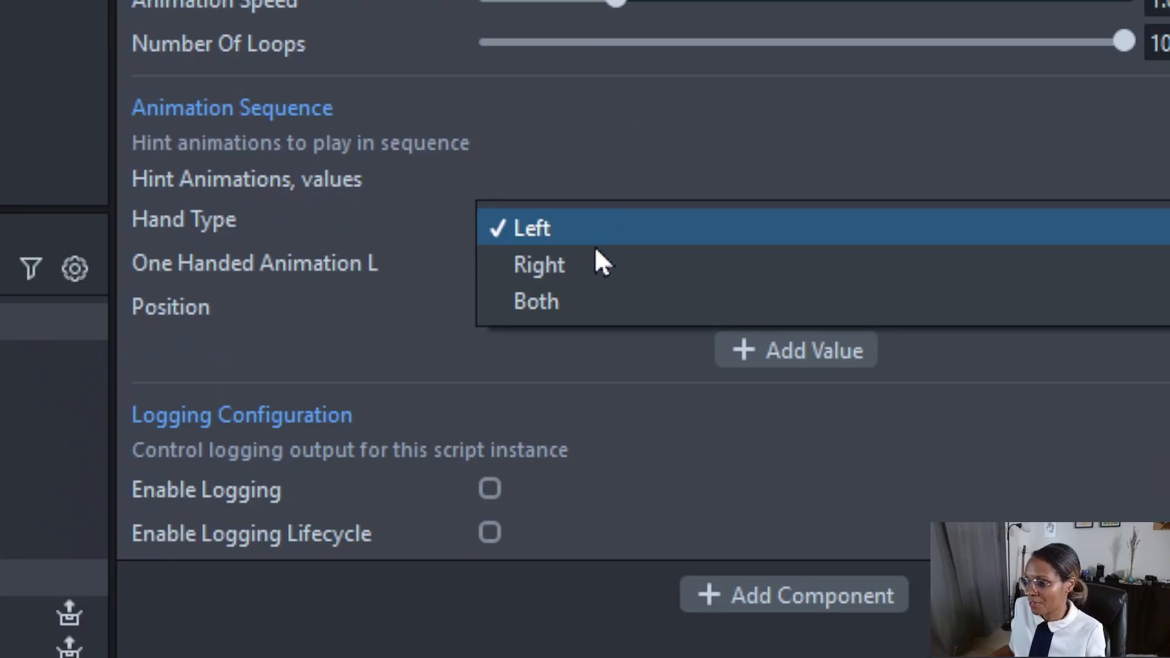
{"action": "left_click", "coordinate": [574, 266]}
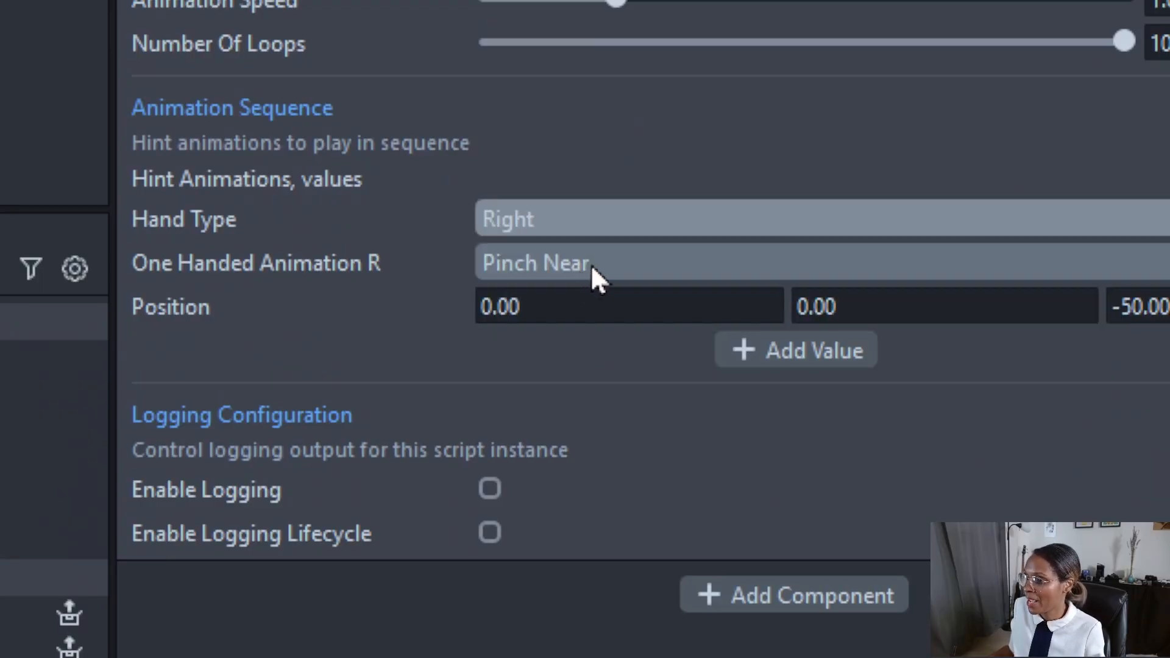
{"action": "left_click", "coordinate": [592, 272]}
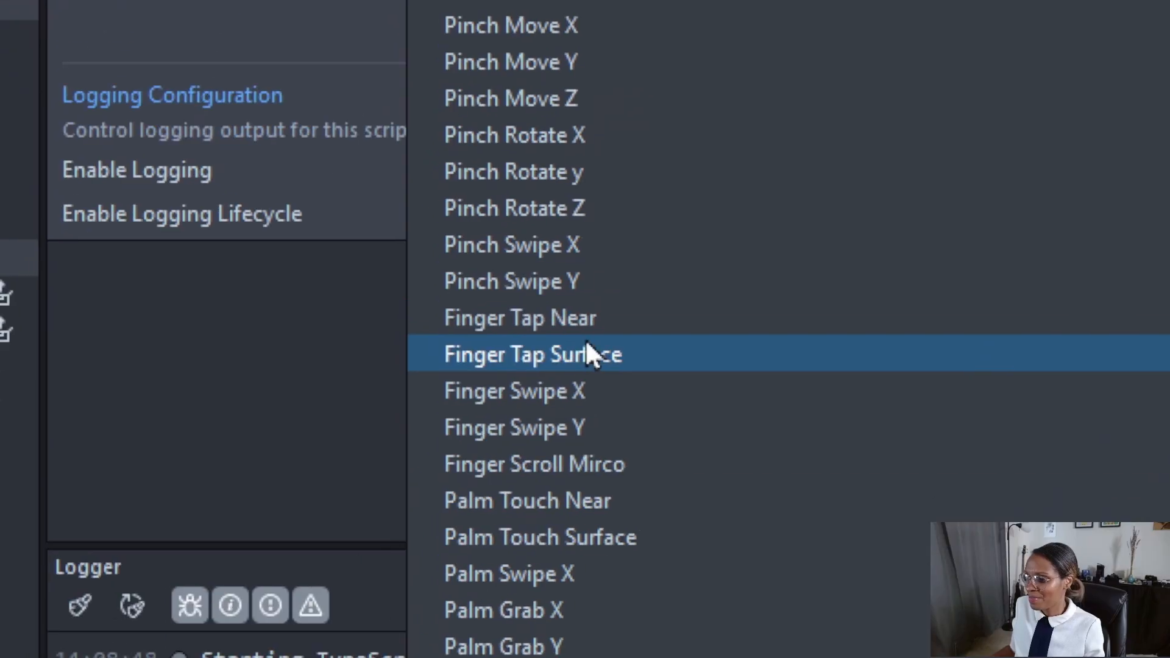
{"action": "left_click", "coordinate": [583, 511]}
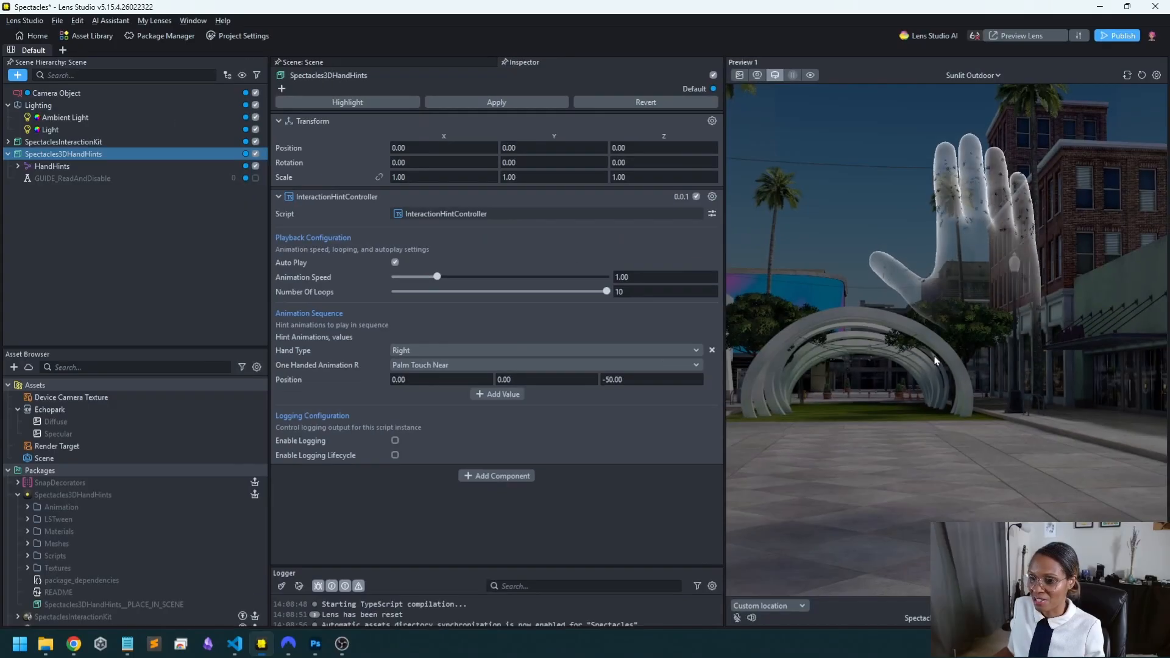
Set the hint's hand type to Both and choose another two-handed animation.
{"action": "left_click", "coordinate": [420, 350]}
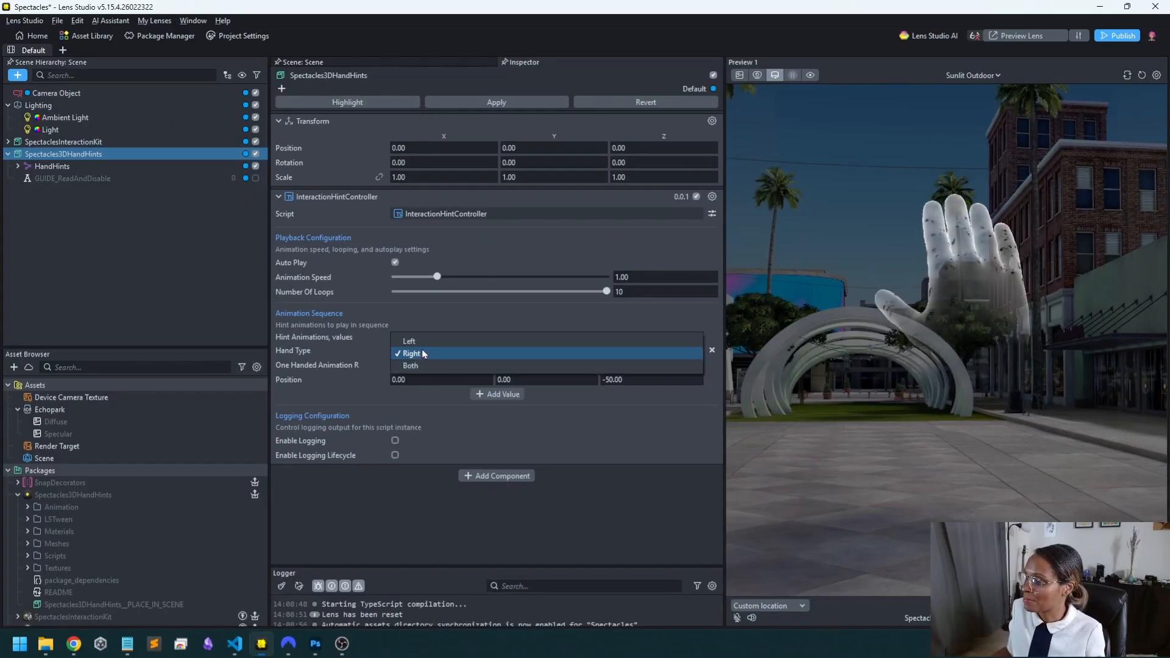
{"action": "left_click", "coordinate": [423, 368]}
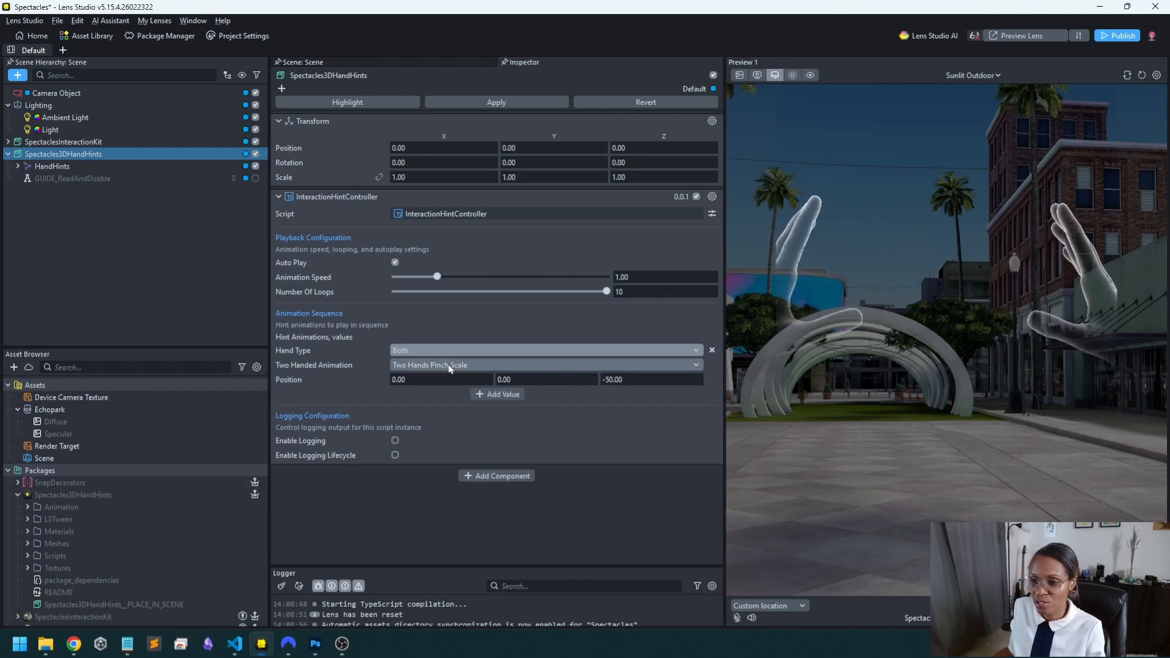
{"action": "left_click", "coordinate": [448, 367]}
{"action": "left_click", "coordinate": [466, 405]}
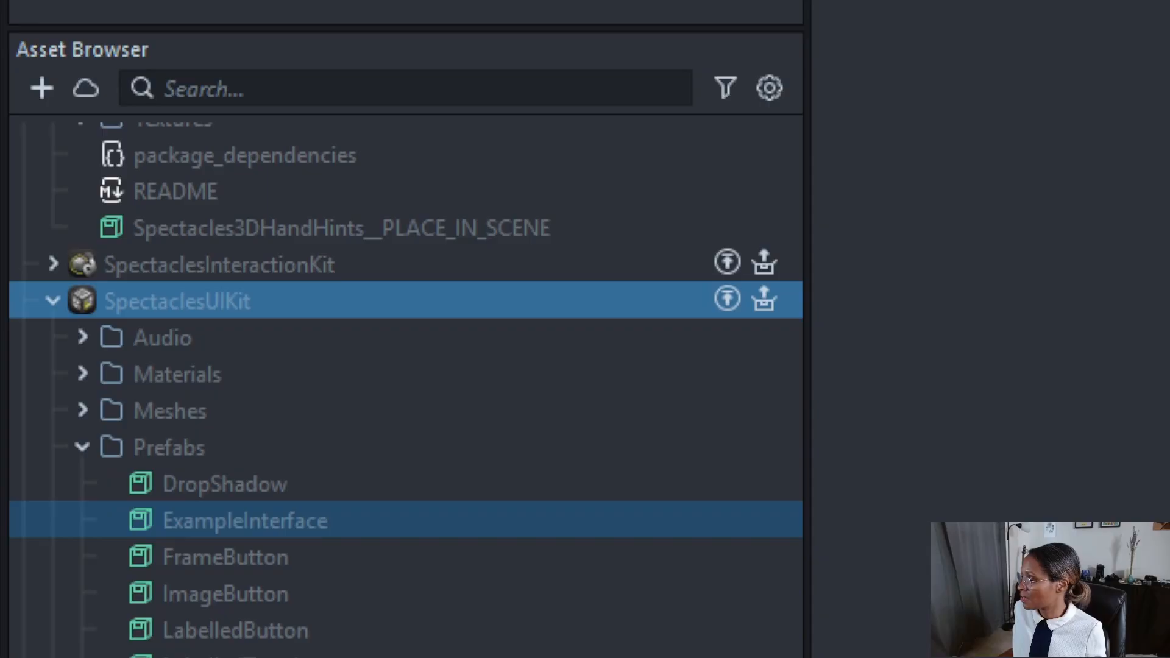
Add the ExampleInterface prefab from the SpectaclesUIKit package to the scene and test its buttons, toggles and scrolling in the preview.
{"action": "left_click_drag", "start_coordinate": [243, 520], "coordinate": [127, 335]}
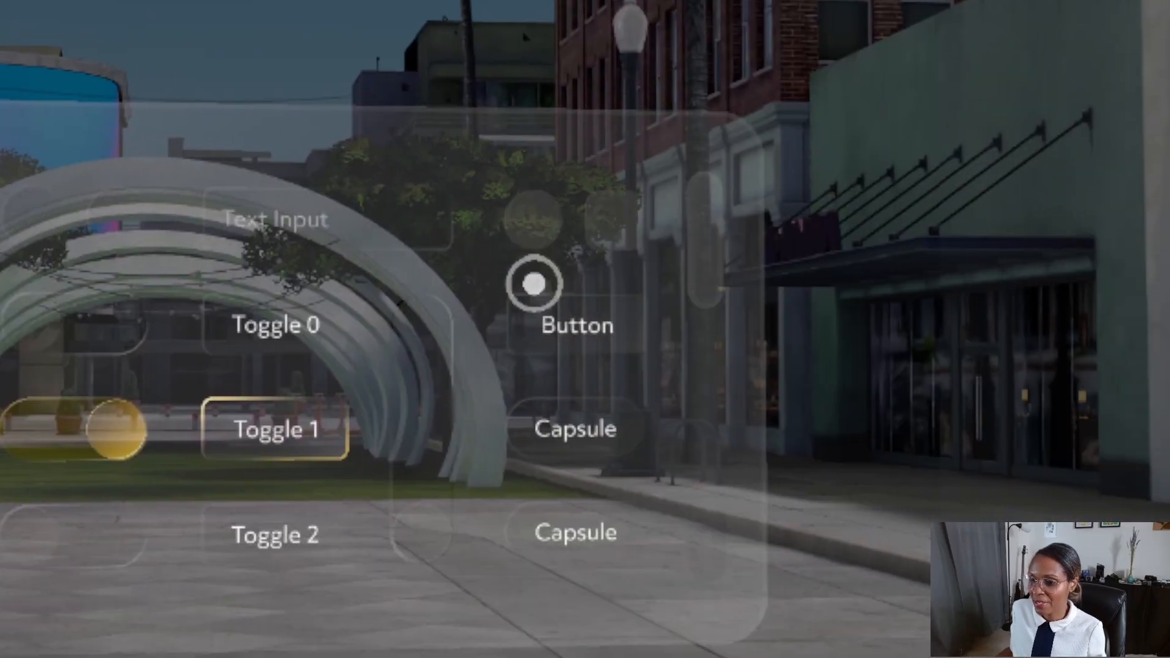
{"action": "left_click", "coordinate": [533, 223]}
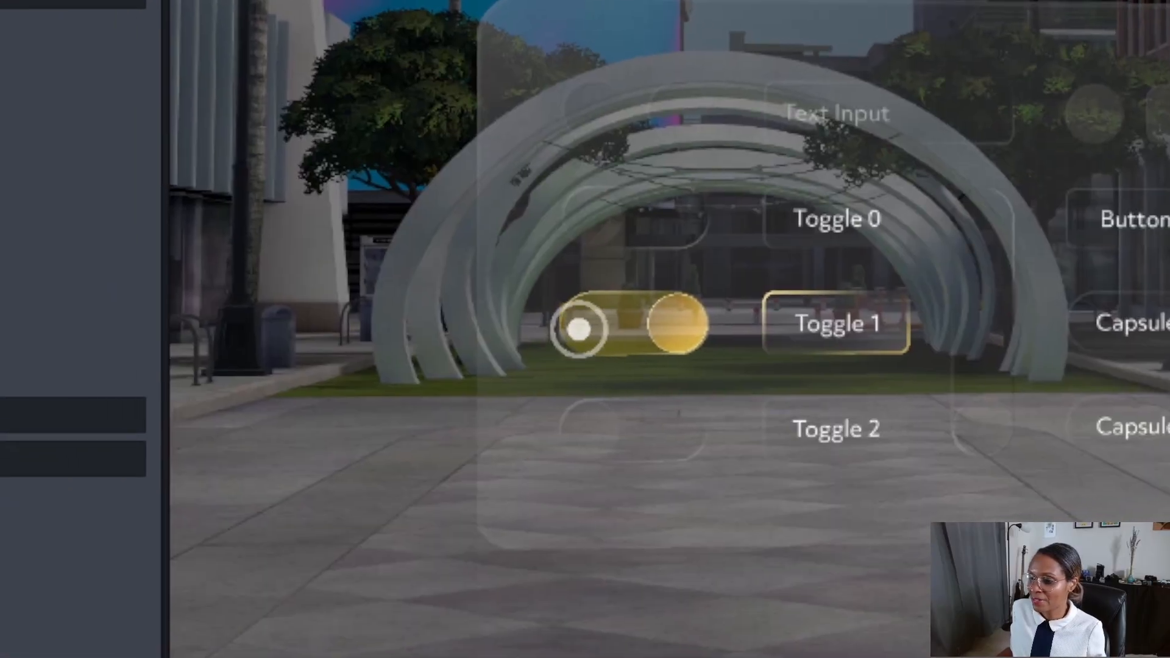
{"action": "left_click", "coordinate": [17, 436]}
{"action": "left_click", "coordinate": [86, 524]}
{"action": "left_click", "coordinate": [598, 319]}
{"action": "left_click", "coordinate": [842, 320]}
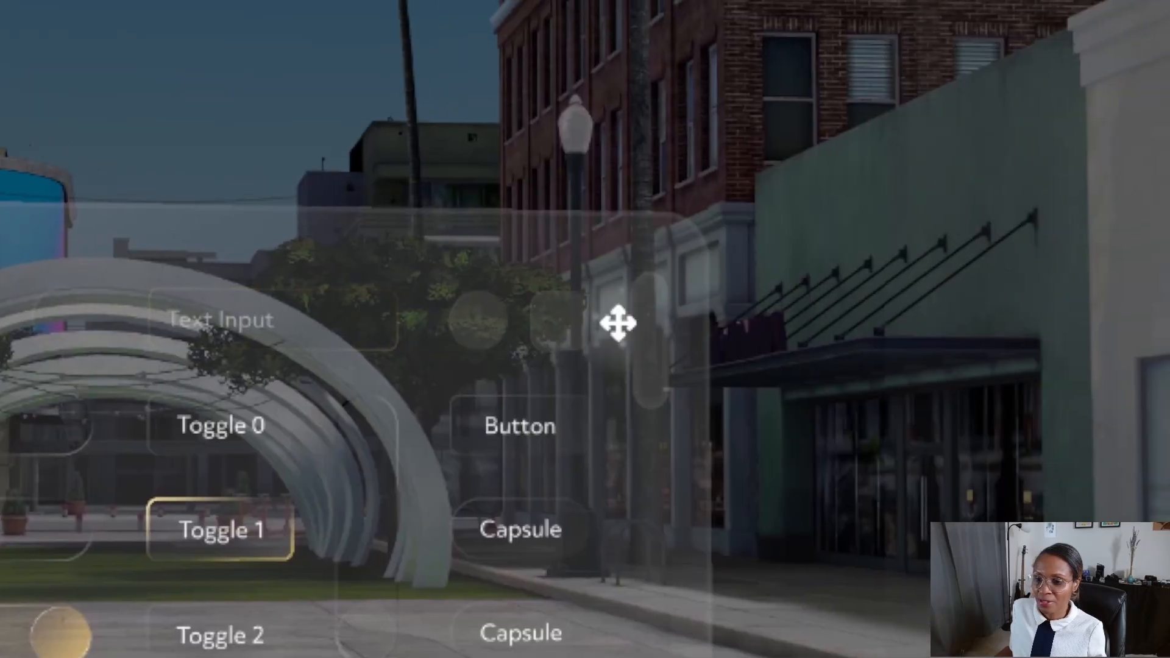
{"action": "left_click_drag", "start_coordinate": [619, 326], "coordinate": [624, 287]}
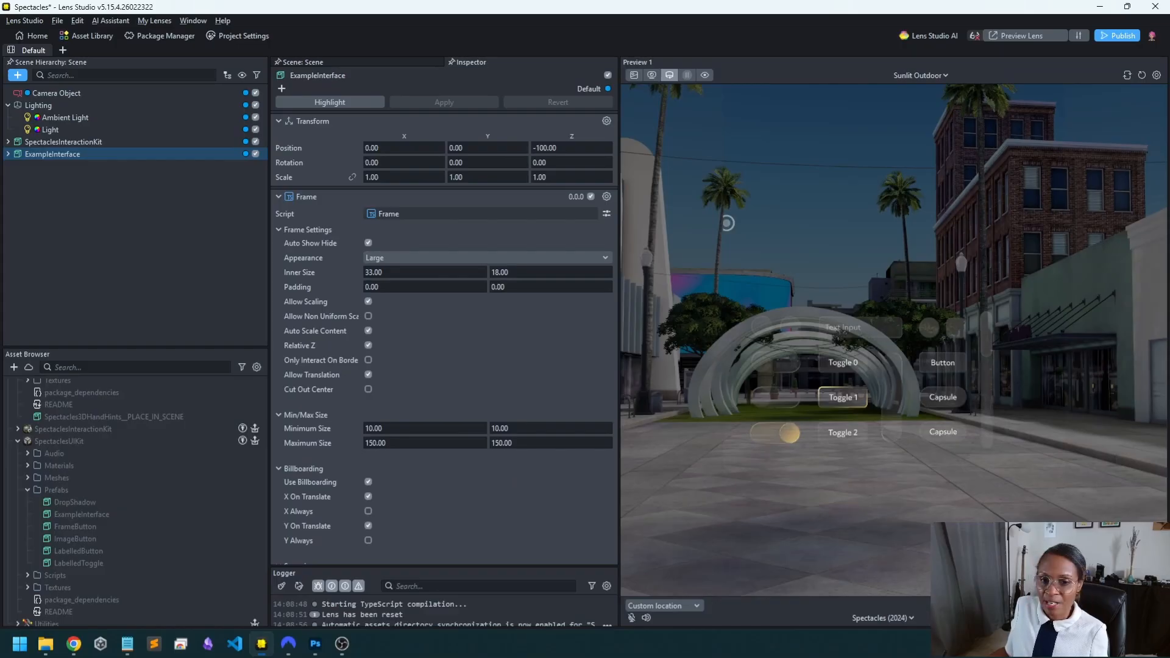
{"action": "key", "text": "Right"}
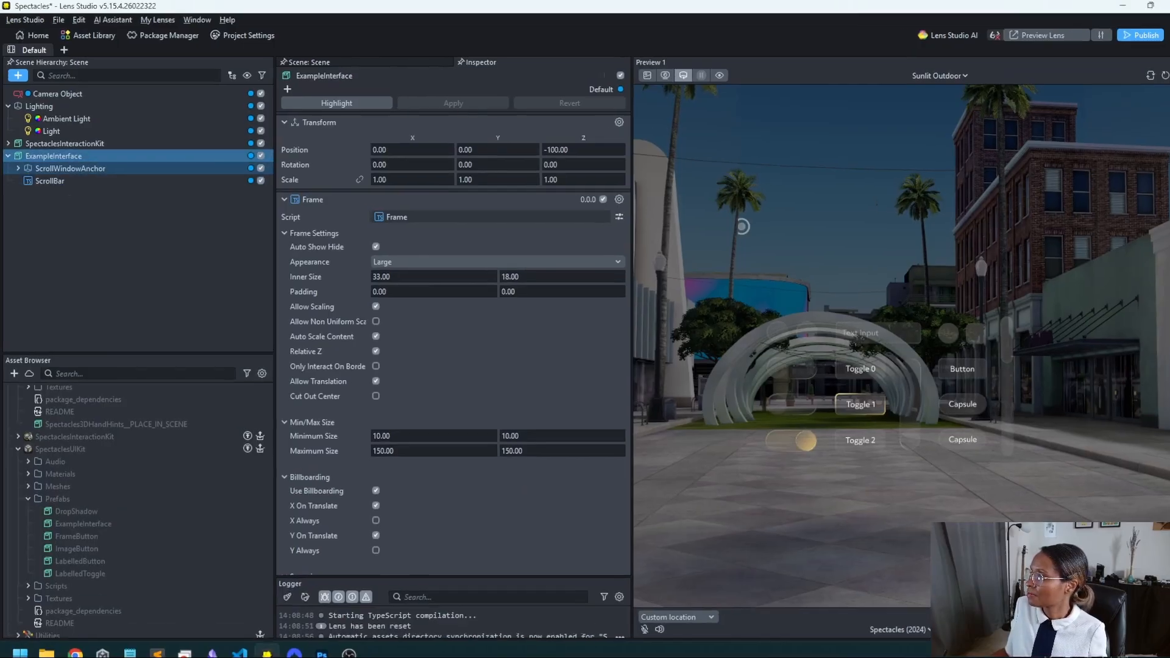
Move Button 1 from ExampleInterface's Top group to the root of the scene hierarchy and disable ExampleInterface.
{"action": "left_click", "coordinate": [18, 166]}
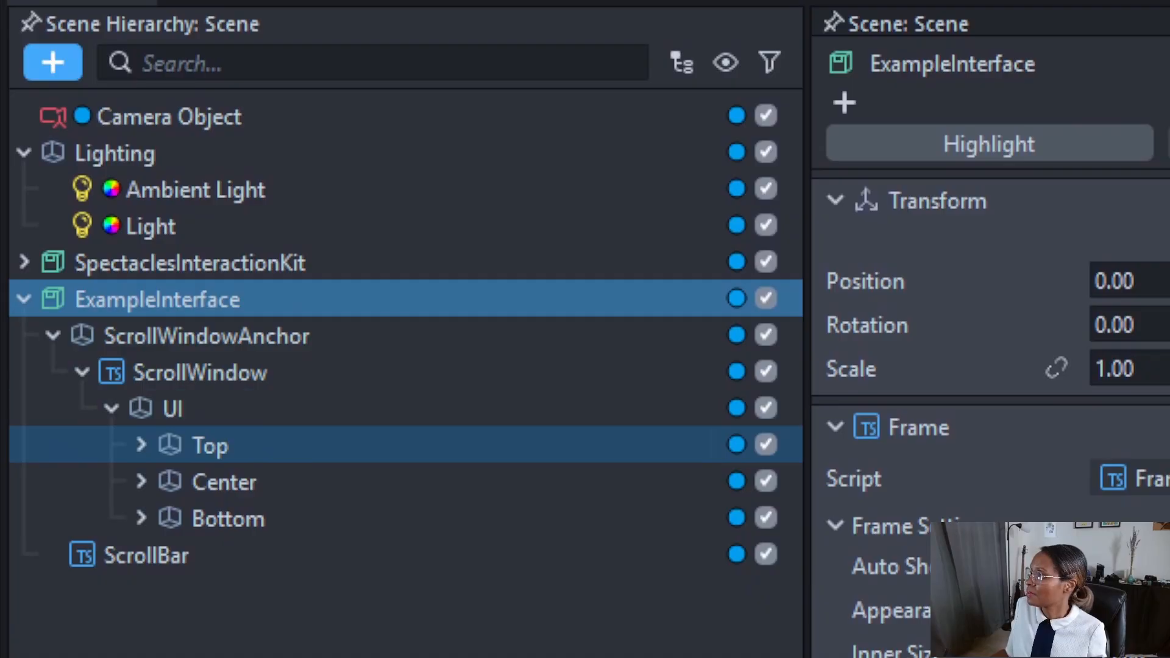
{"action": "left_click", "coordinate": [141, 445]}
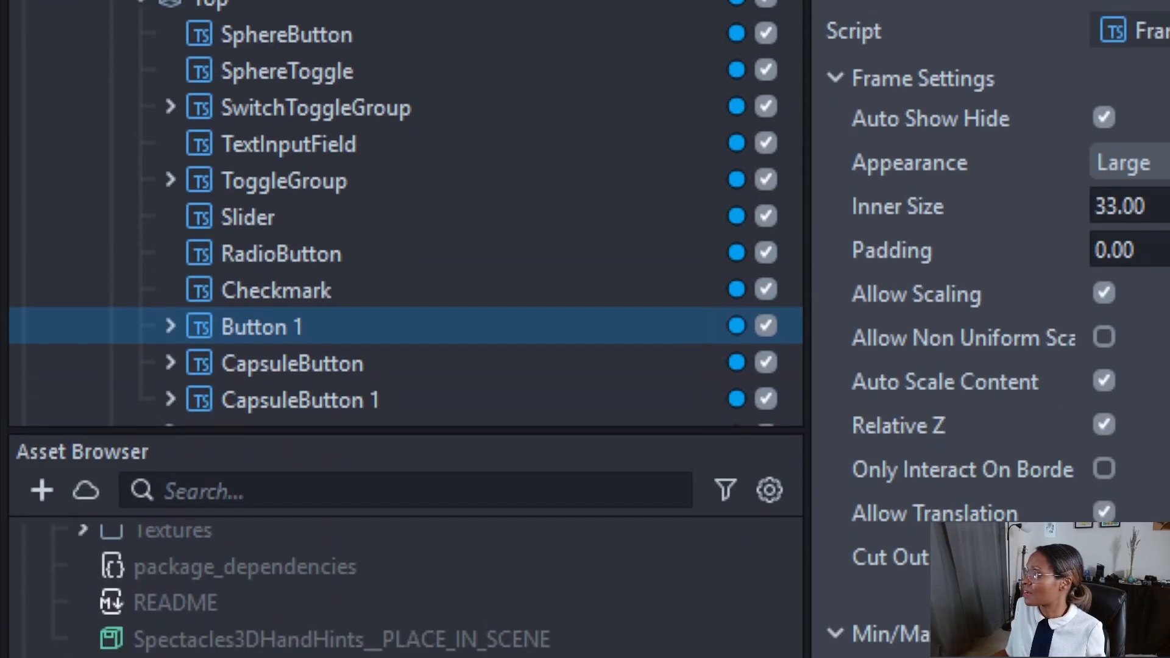
{"action": "left_click_drag", "start_coordinate": [256, 327], "coordinate": [139, 327]}
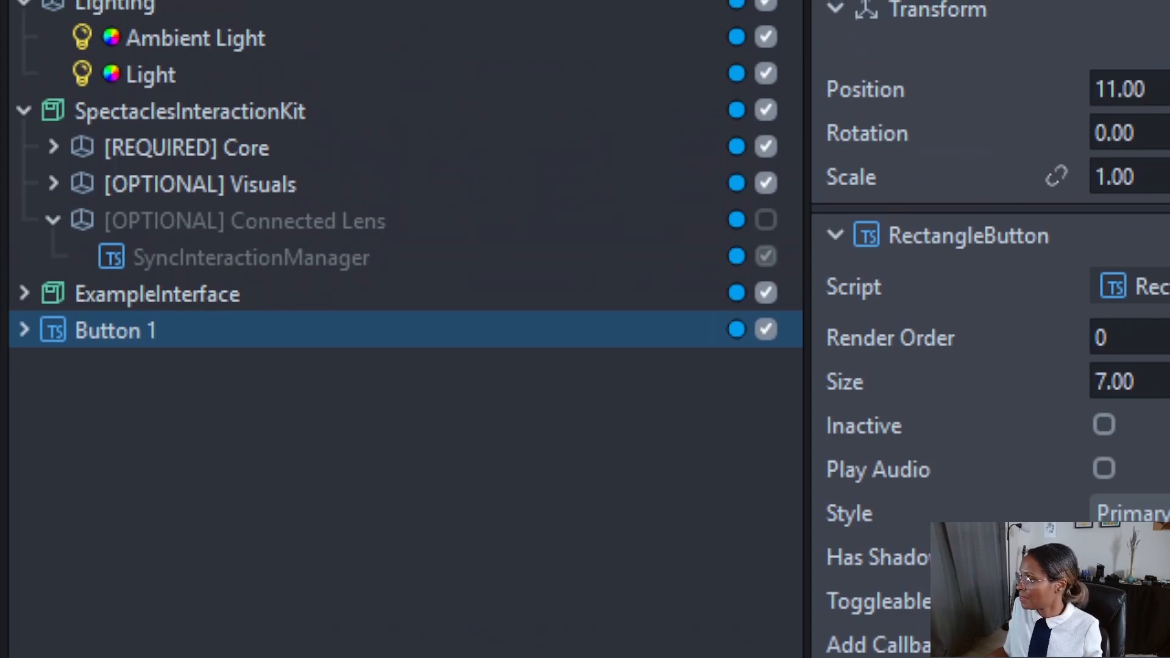
{"action": "left_click", "coordinate": [766, 293]}
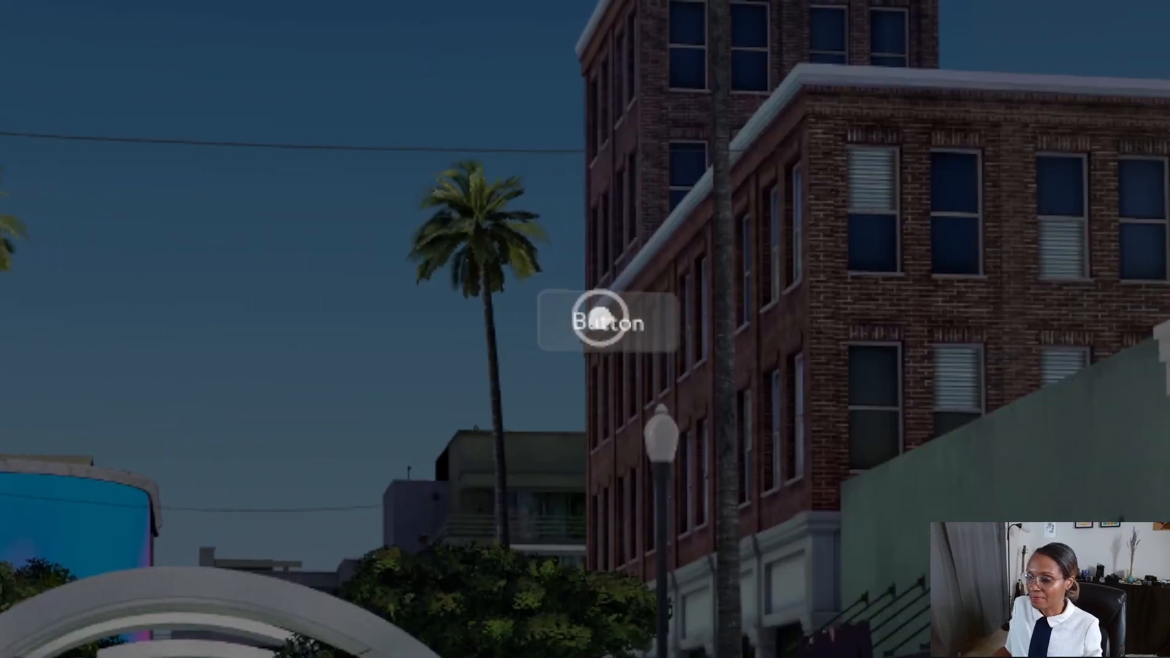
Test the standalone button's response in the preview.
{"action": "left_click", "coordinate": [597, 320]}
{"action": "left_click", "coordinate": [610, 321]}
{"action": "left_click", "coordinate": [607, 323]}
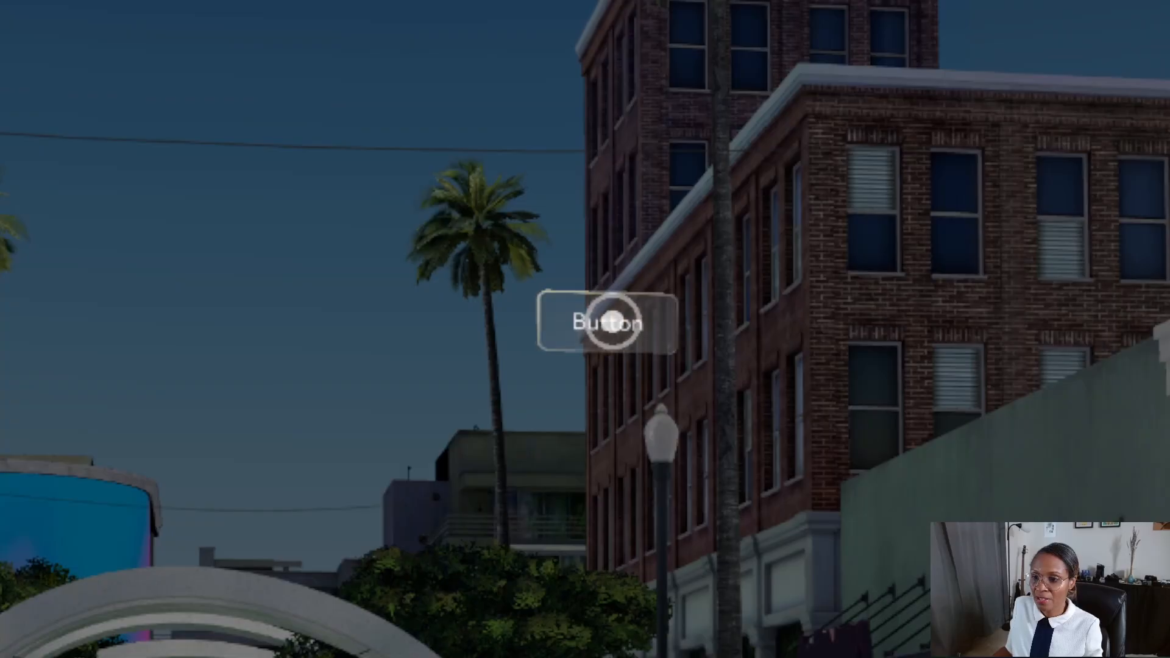
{"action": "left_click", "coordinate": [601, 320]}
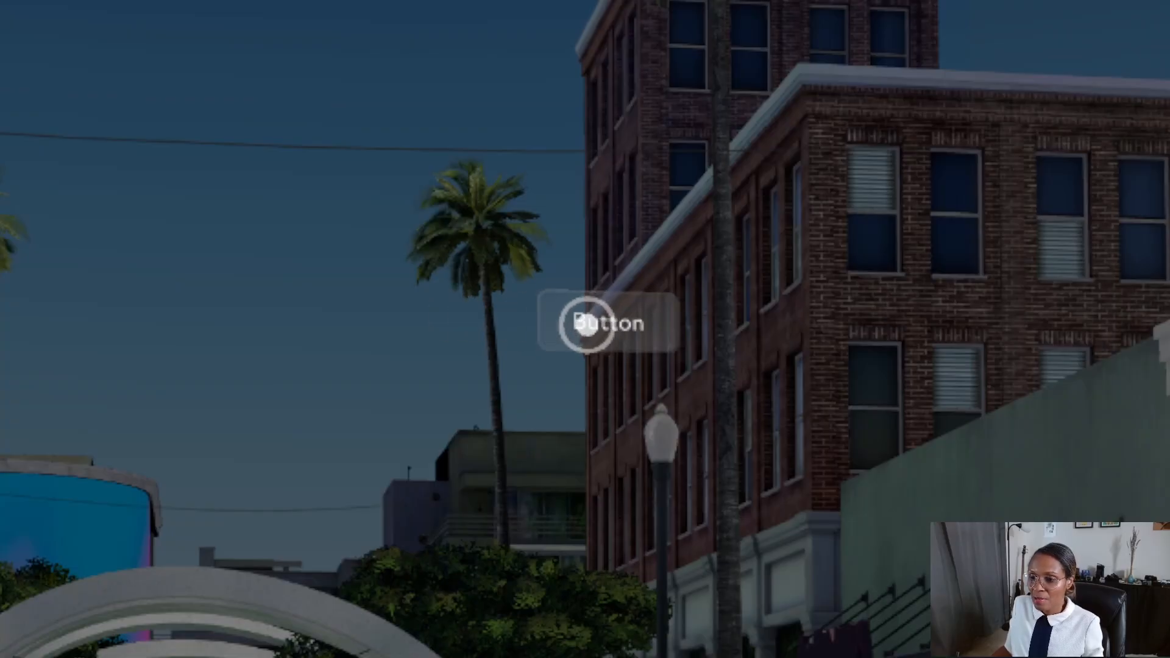
{"action": "left_click", "coordinate": [606, 324]}
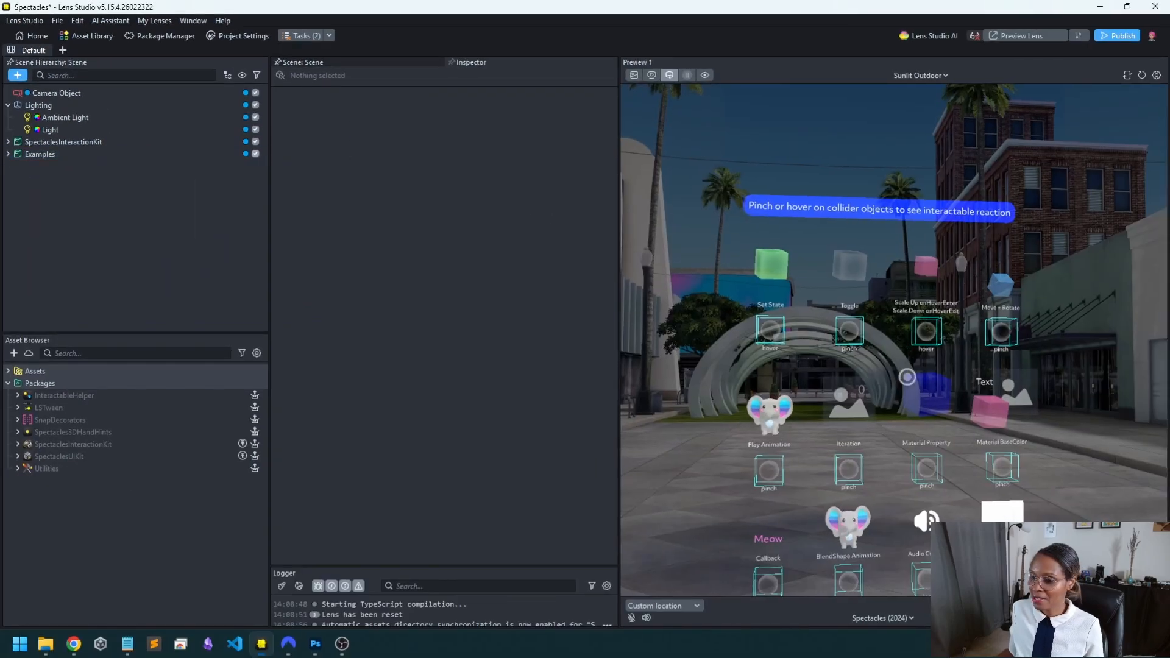
Try the Toggle, Move + Rotate and Material BaseColor interaction examples in the preview.
{"action": "right_click_drag", "start_coordinate": [1062, 417], "coordinate": [1078, 494]}
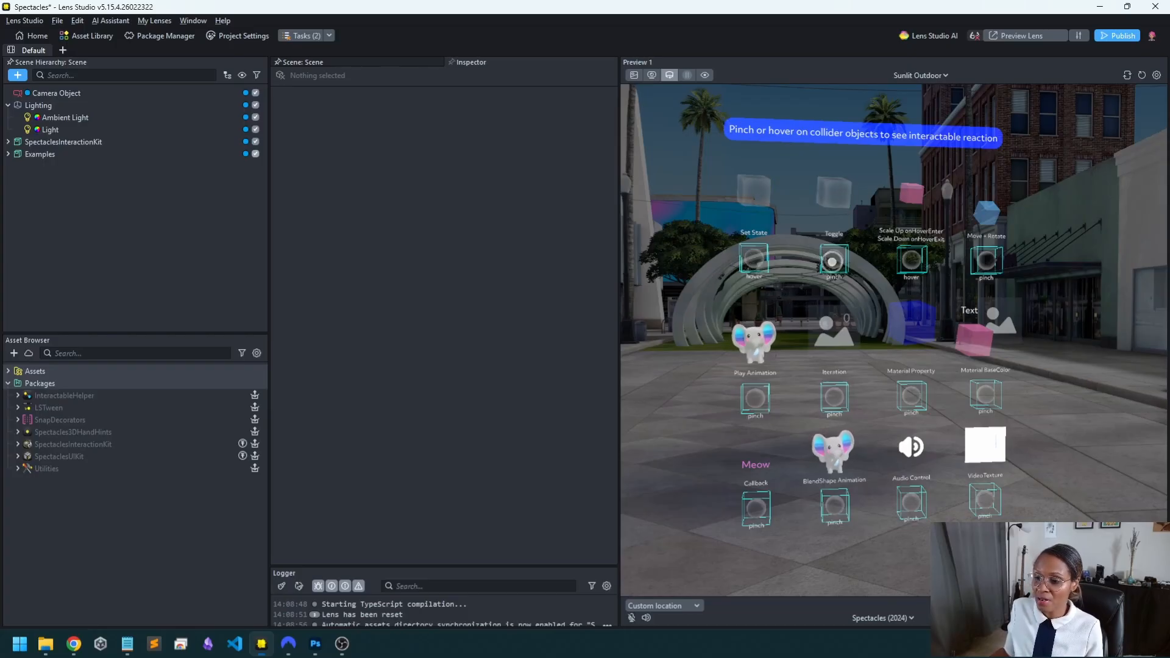
{"action": "left_click", "coordinate": [834, 261]}
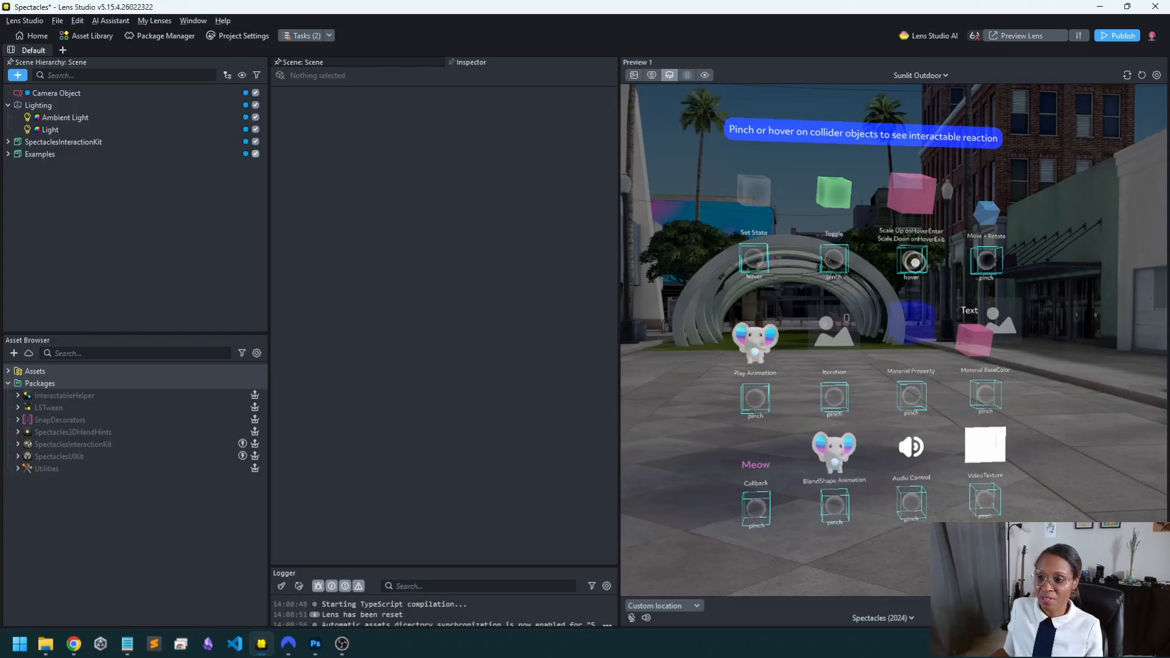
{"action": "left_click", "coordinate": [983, 261]}
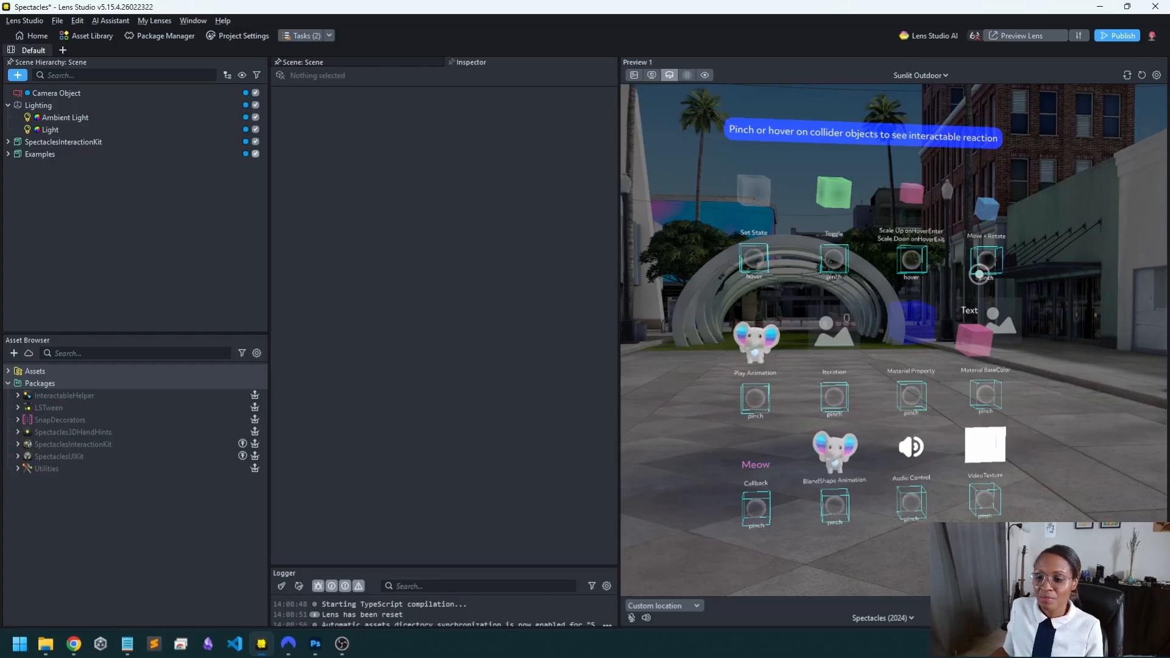
{"action": "left_click", "coordinate": [986, 260]}
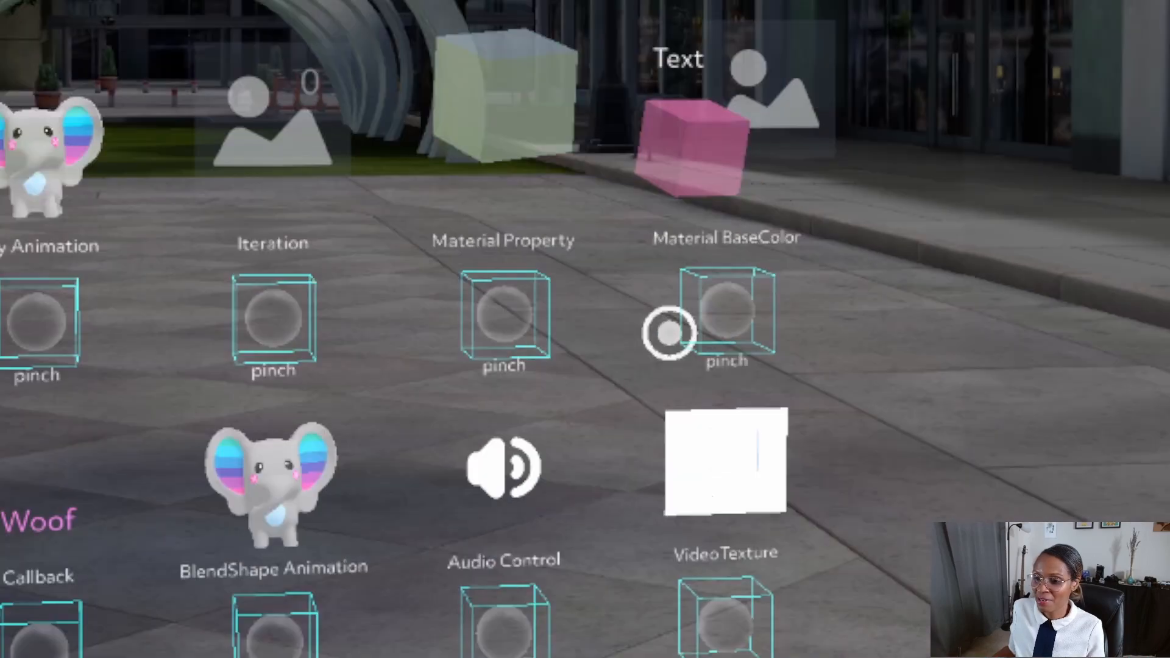
{"action": "left_click", "coordinate": [721, 318]}
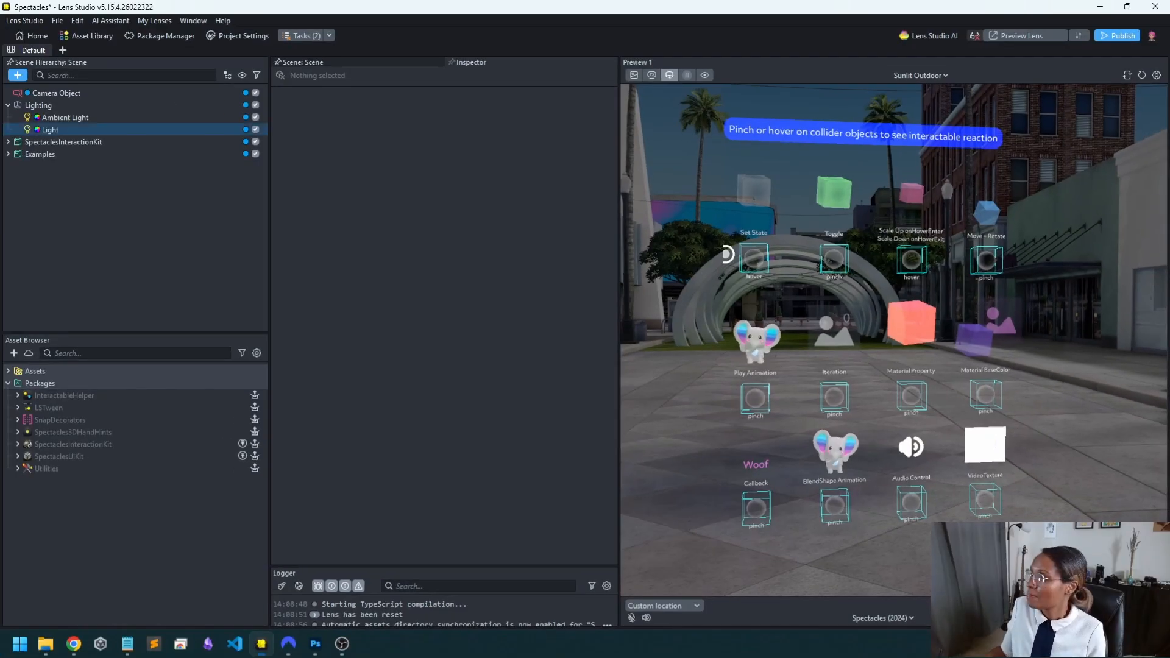
Examine the InteractableHelper settings on the Interactable object in the Set State Example, along with its Set State Green Box.
{"action": "left_click", "coordinate": [8, 154]}
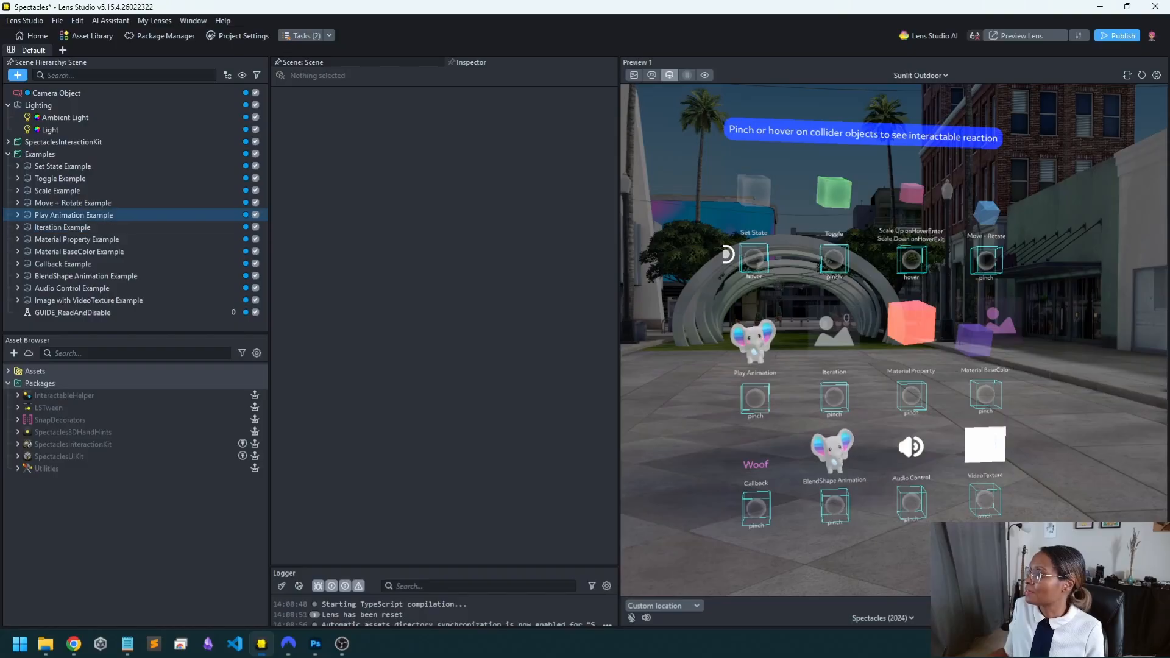
{"action": "left_click", "coordinate": [17, 166]}
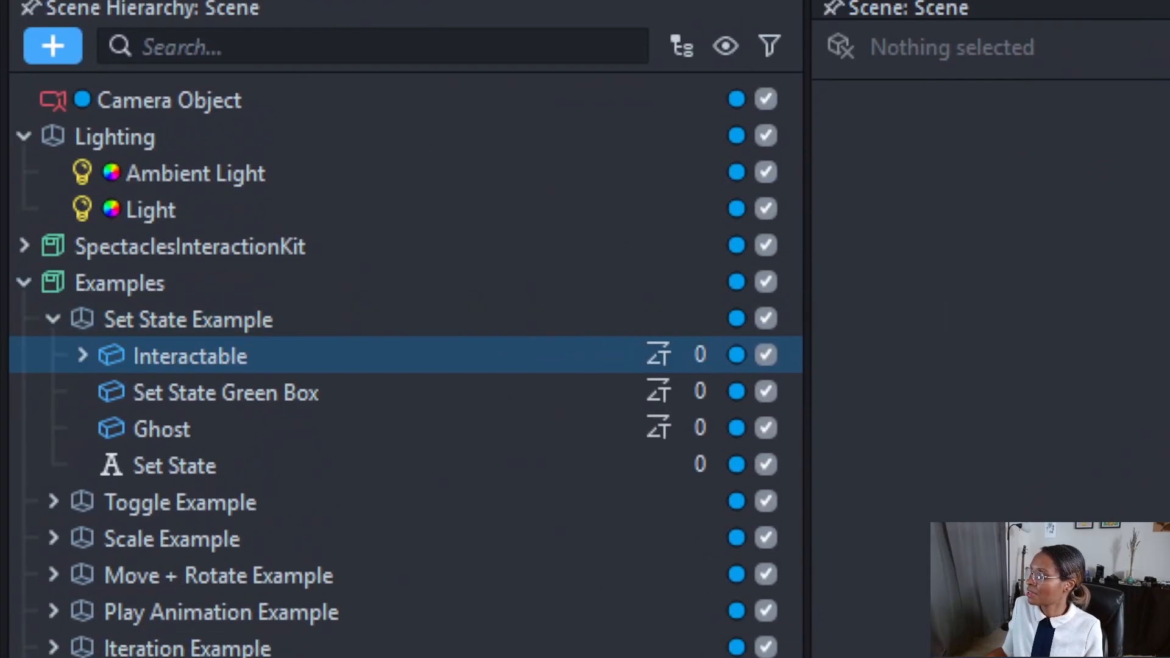
{"action": "double_click", "coordinate": [190, 356]}
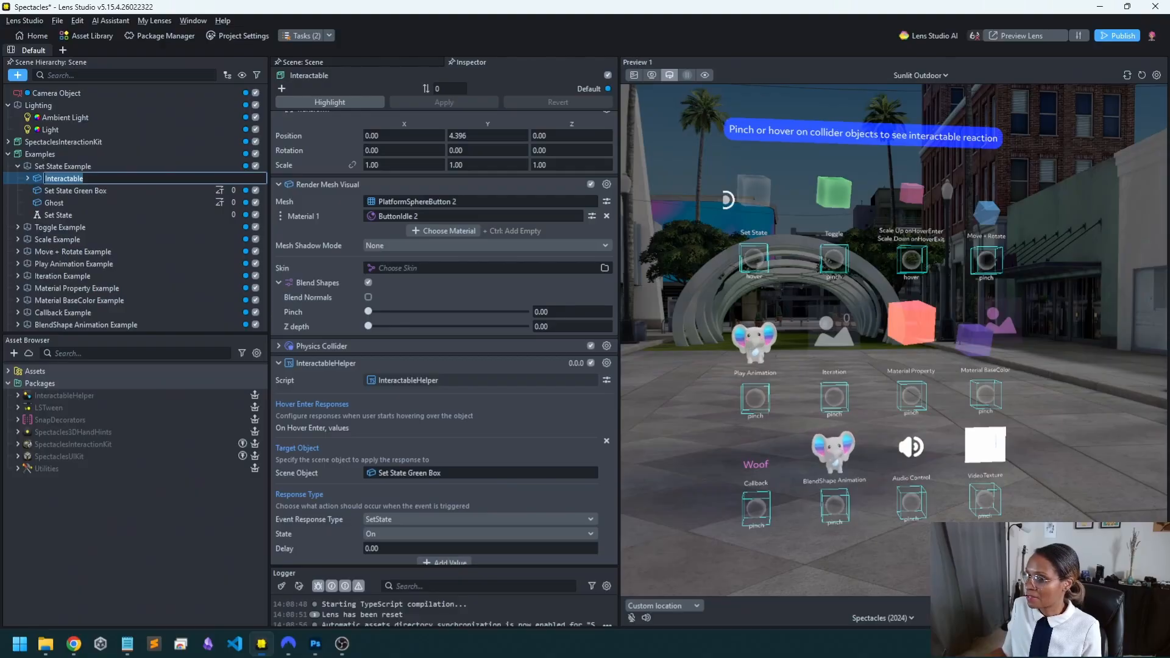
{"action": "left_click", "coordinate": [75, 191]}
{"action": "left_click", "coordinate": [64, 178]}
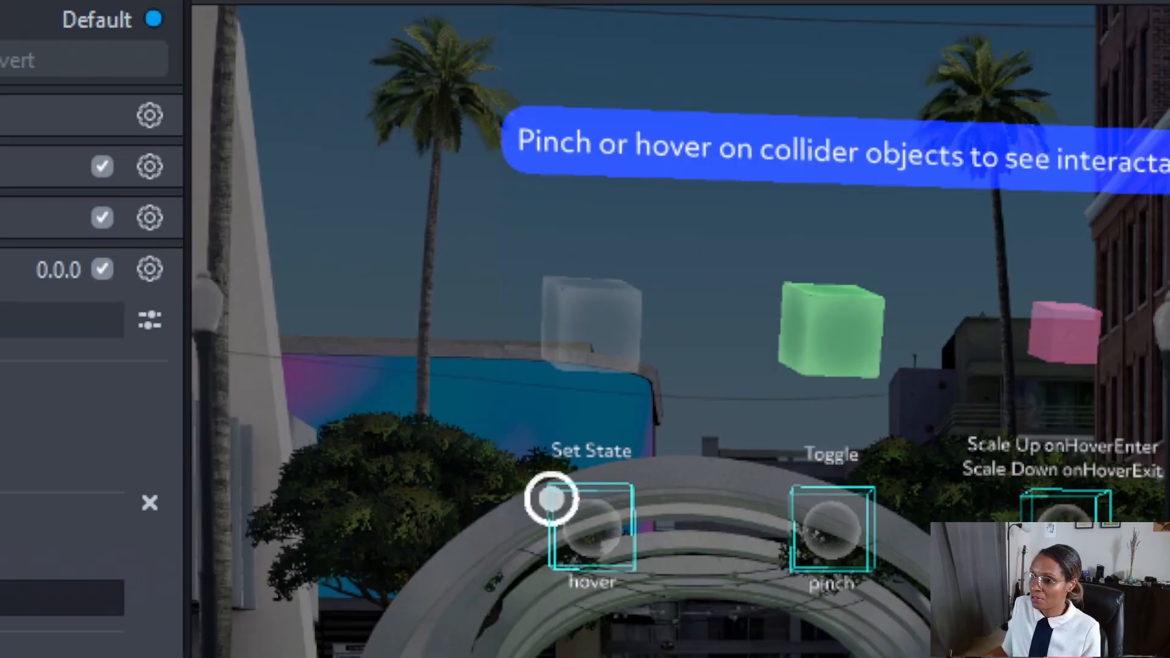
Review the available event response types for the Hover Enter response targeting Set State Green Box.
{"action": "mouse_move", "coordinate": [583, 521]}
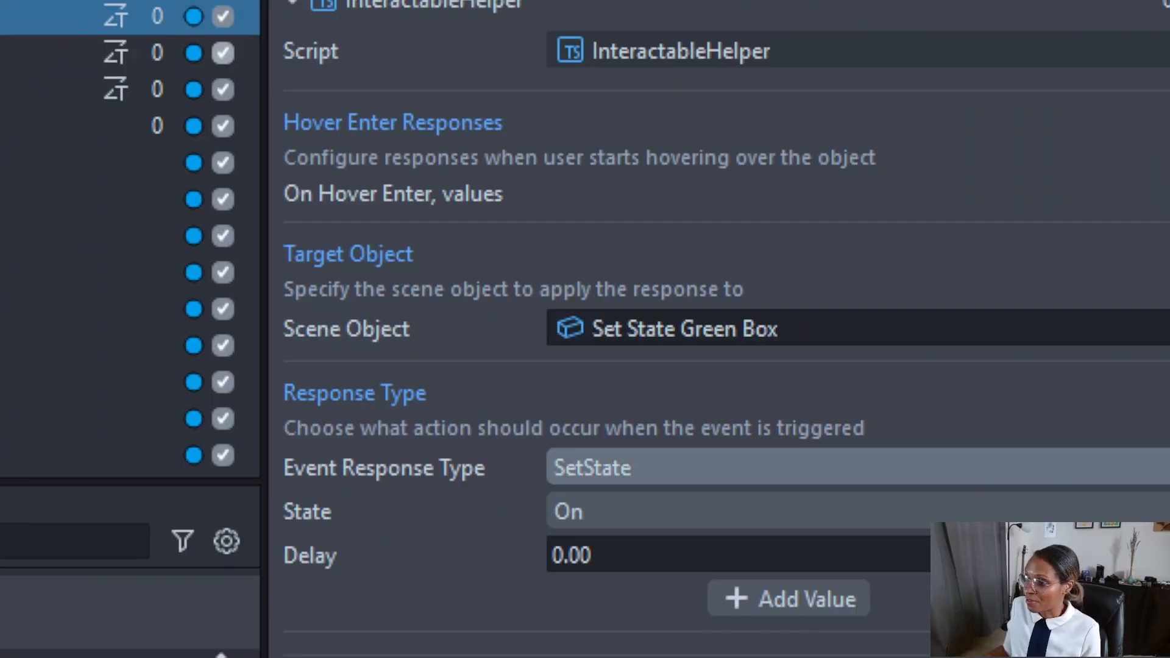
{"action": "left_click", "coordinate": [858, 467]}
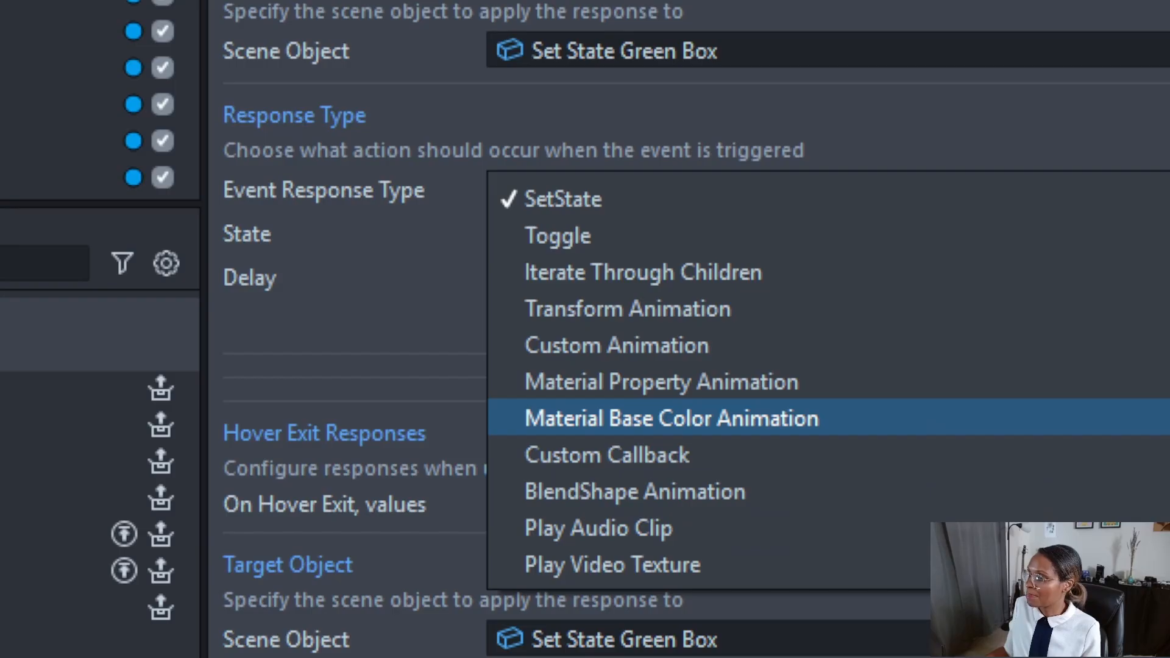
{"action": "key", "text": "Escape"}
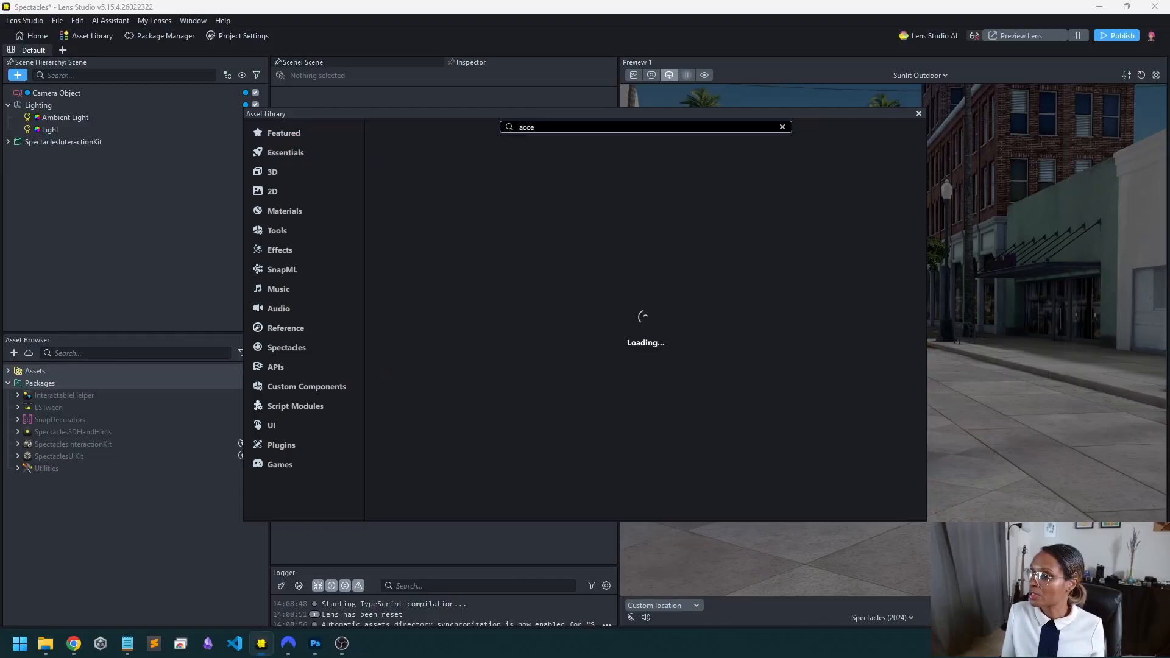
Search the Asset Library for "access" and install the AccessComponents package.
{"action": "type", "text": "ss"}
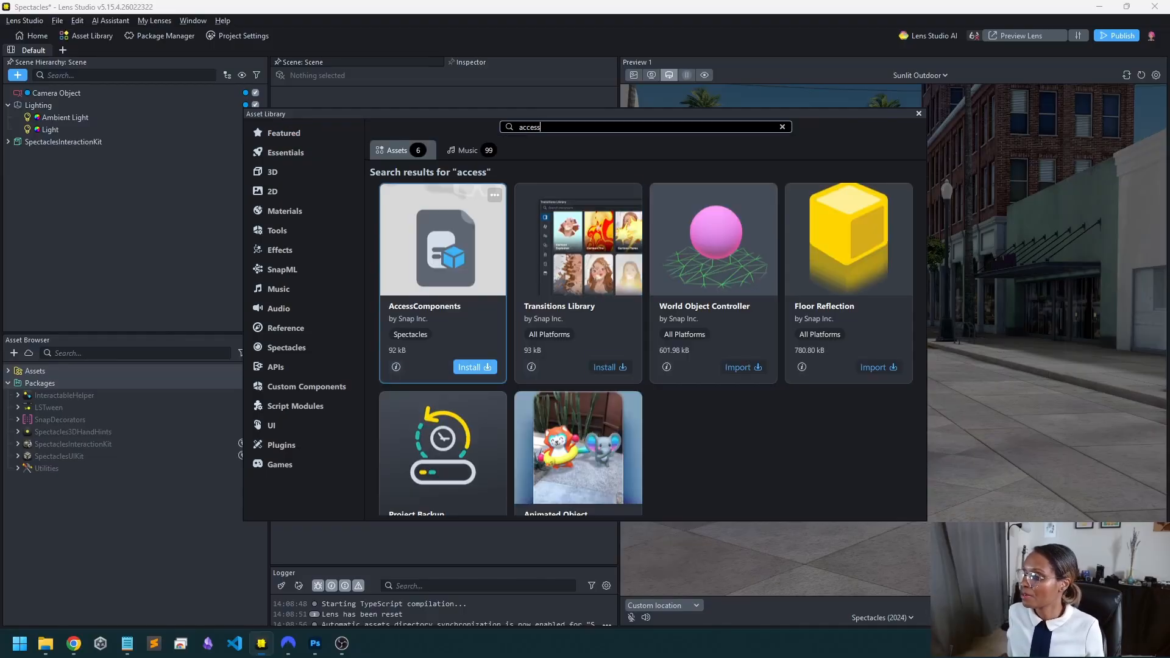
{"action": "left_click", "coordinate": [475, 368]}
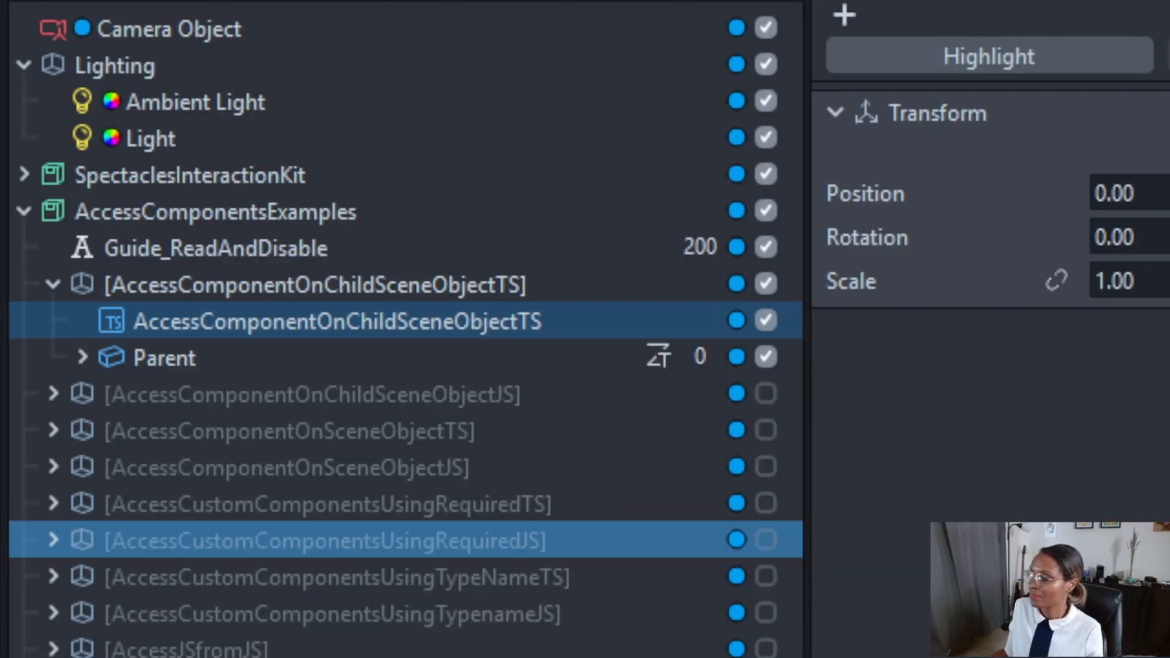
Inspect the Parent and Children objects in the AccessComponentOnChildSceneObjectTS example and the SceneObject in AccessComponentOnSceneObjectTS, then enable the latter example.
{"action": "key", "text": "Up"}
{"action": "key", "text": "Up"}
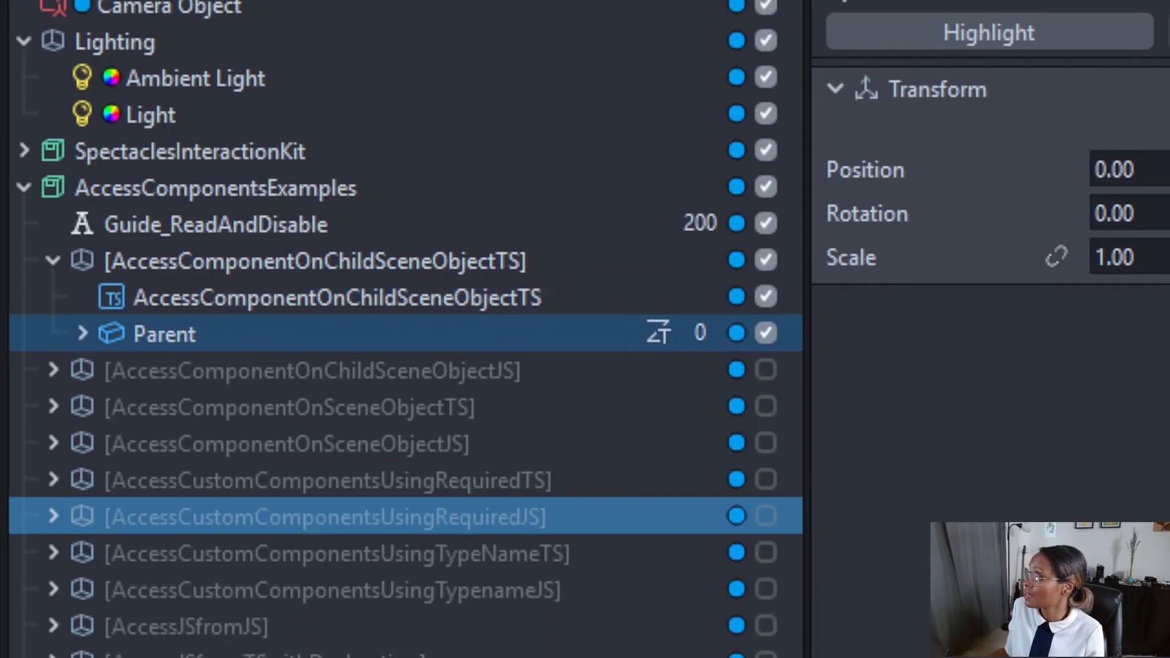
{"action": "left_click", "coordinate": [83, 386]}
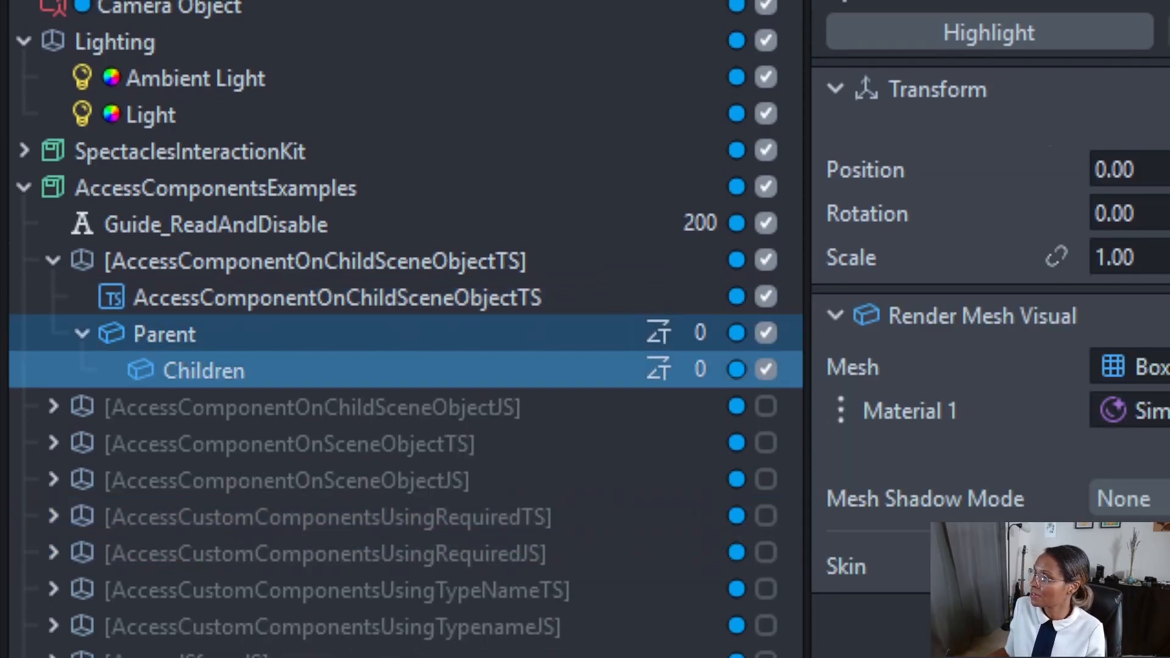
{"action": "left_click", "coordinate": [53, 443]}
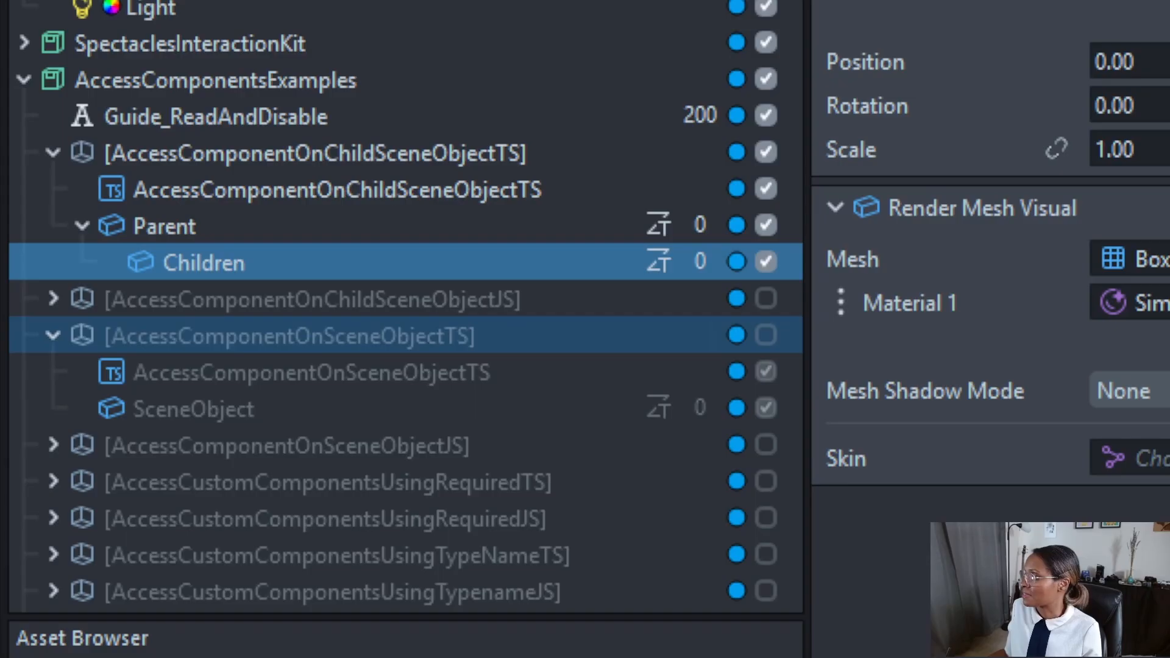
{"action": "left_click", "coordinate": [194, 408]}
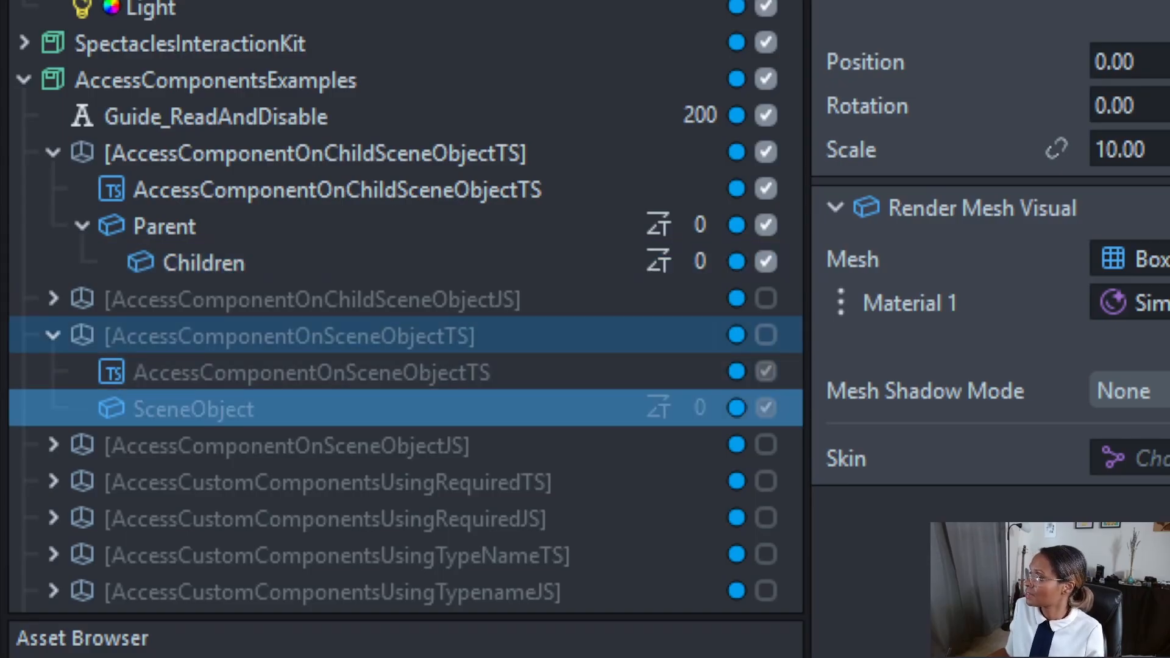
{"action": "left_click", "coordinate": [766, 335]}
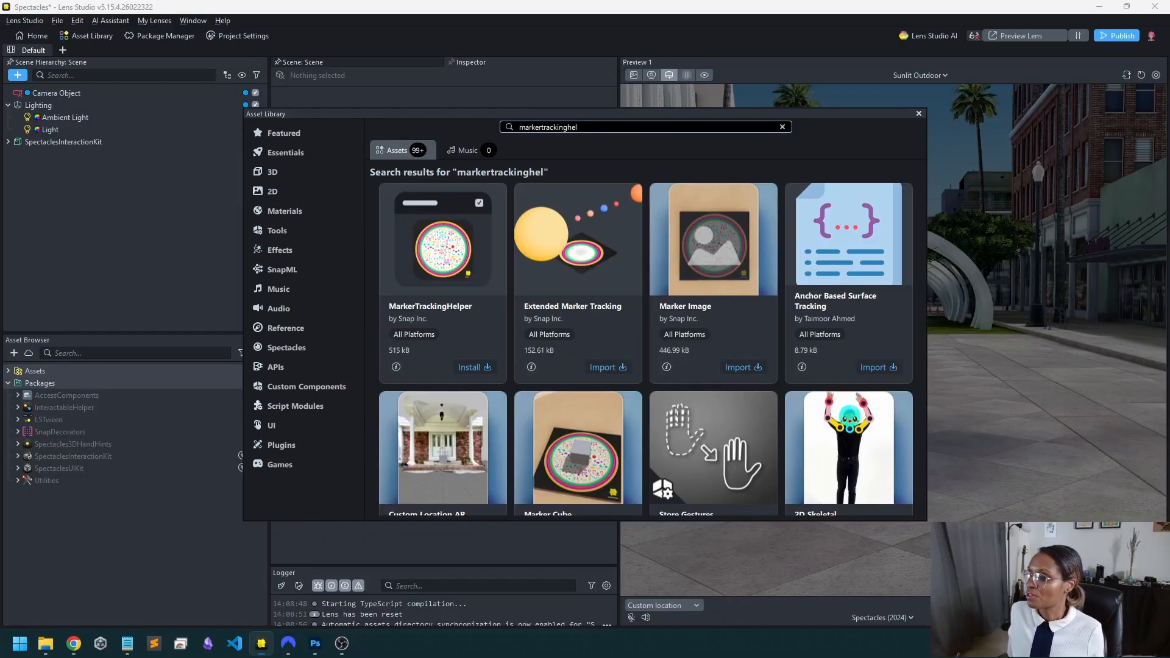
Install the MarkerTrackingHelper package and disable Extended_Marker_Tracking and Resizable_Marker_Tracking_with_Callbacks in the scene hierarchy.
{"action": "left_click", "coordinate": [474, 367]}
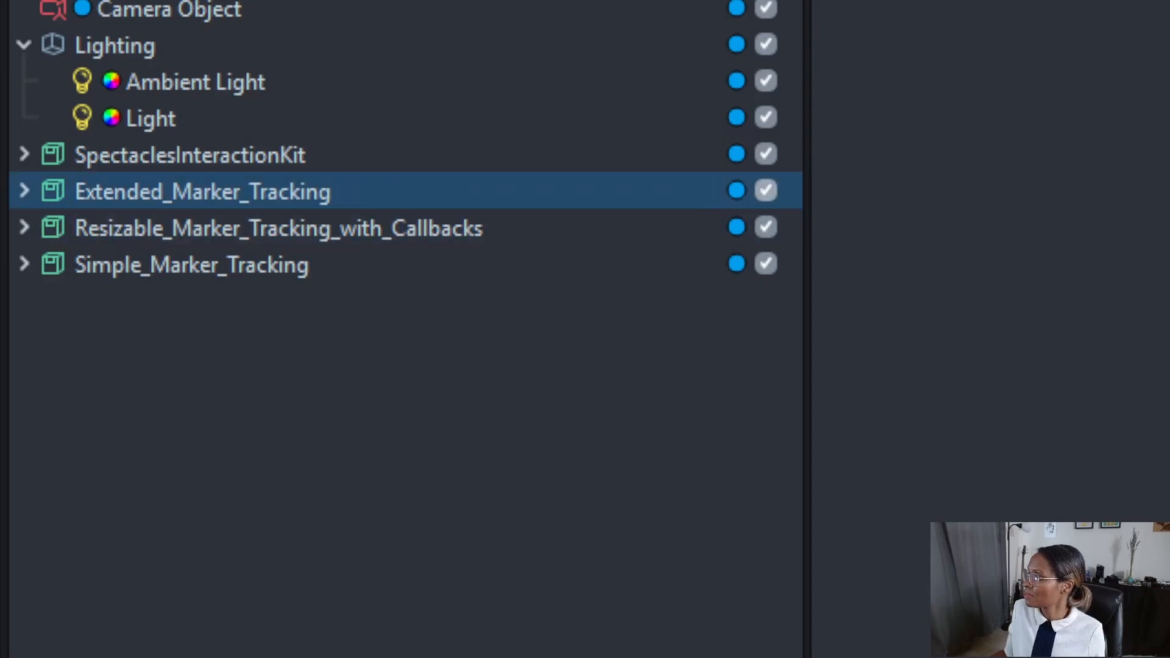
{"action": "left_click", "coordinate": [766, 191]}
{"action": "left_click", "coordinate": [766, 227]}
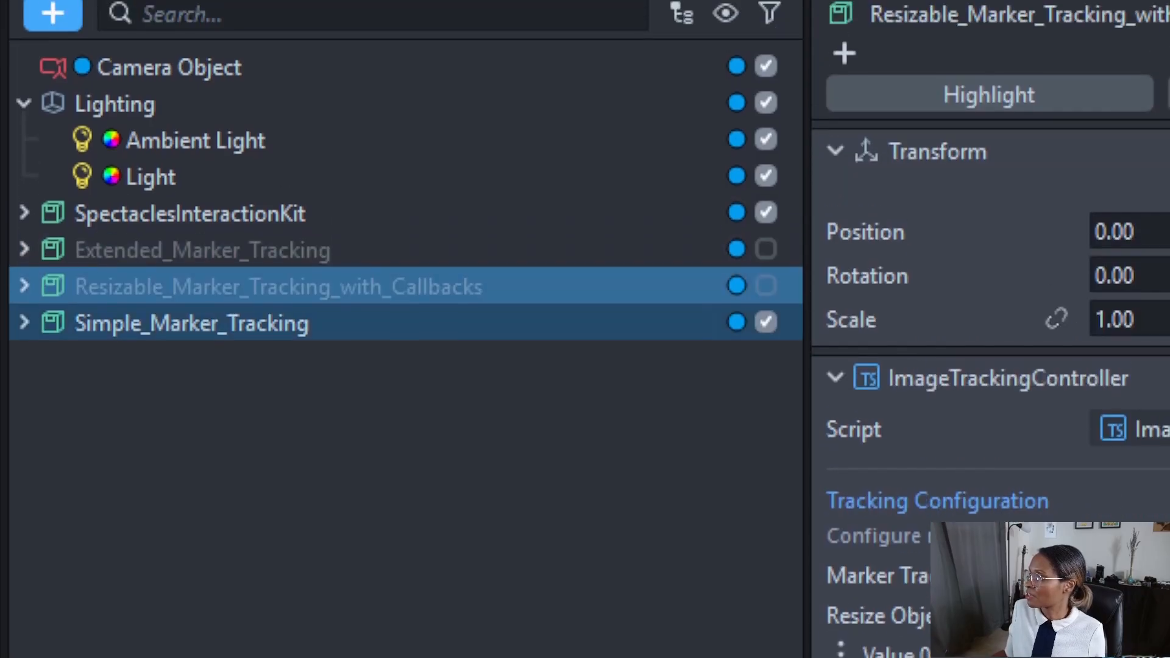
Expand Simple_Marker_Tracking and locate the Image Marker [EDIT_ME] asset assigned to its Image Tracking object.
{"action": "left_click", "coordinate": [25, 337]}
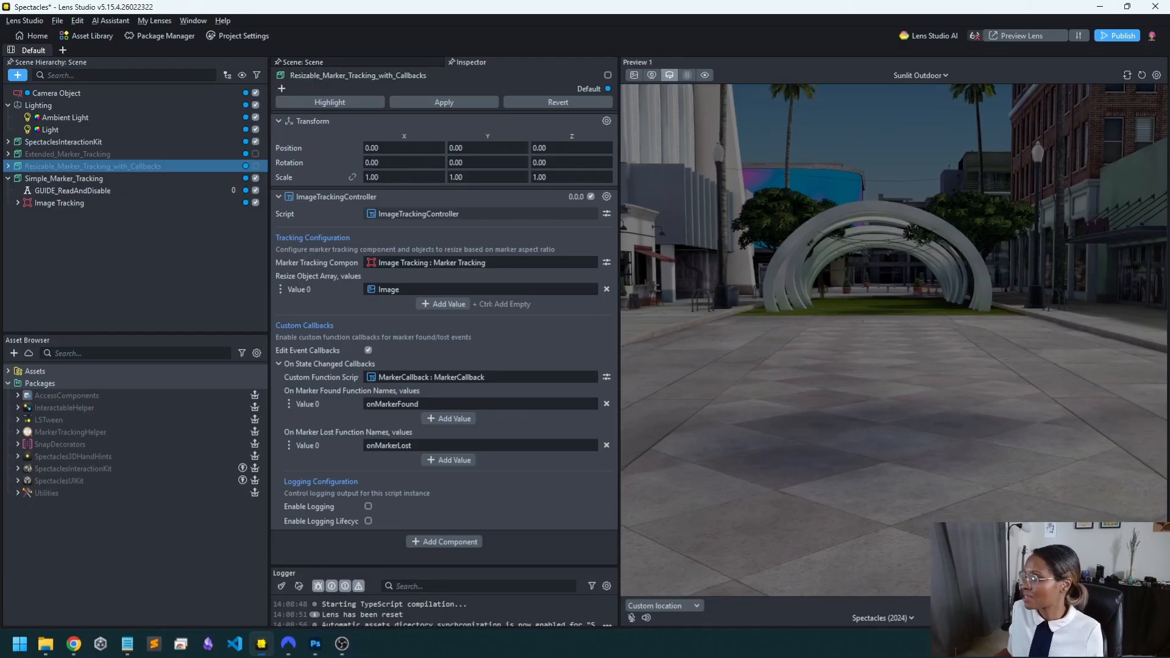
{"action": "left_click", "coordinate": [303, 62]}
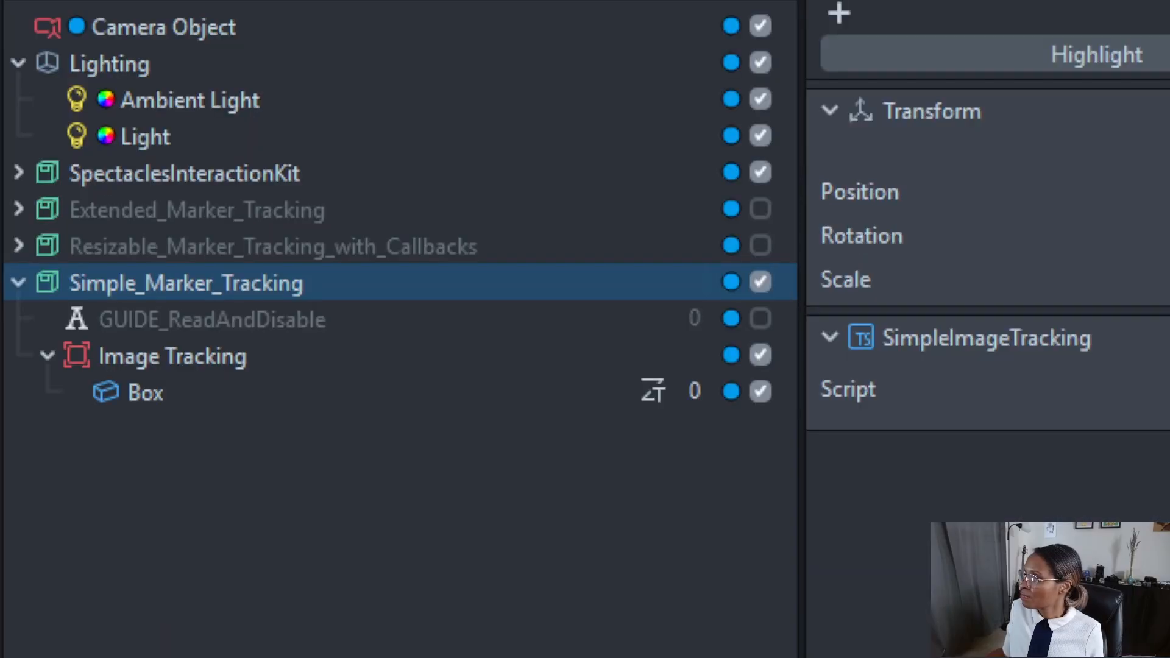
{"action": "left_click", "coordinate": [174, 356]}
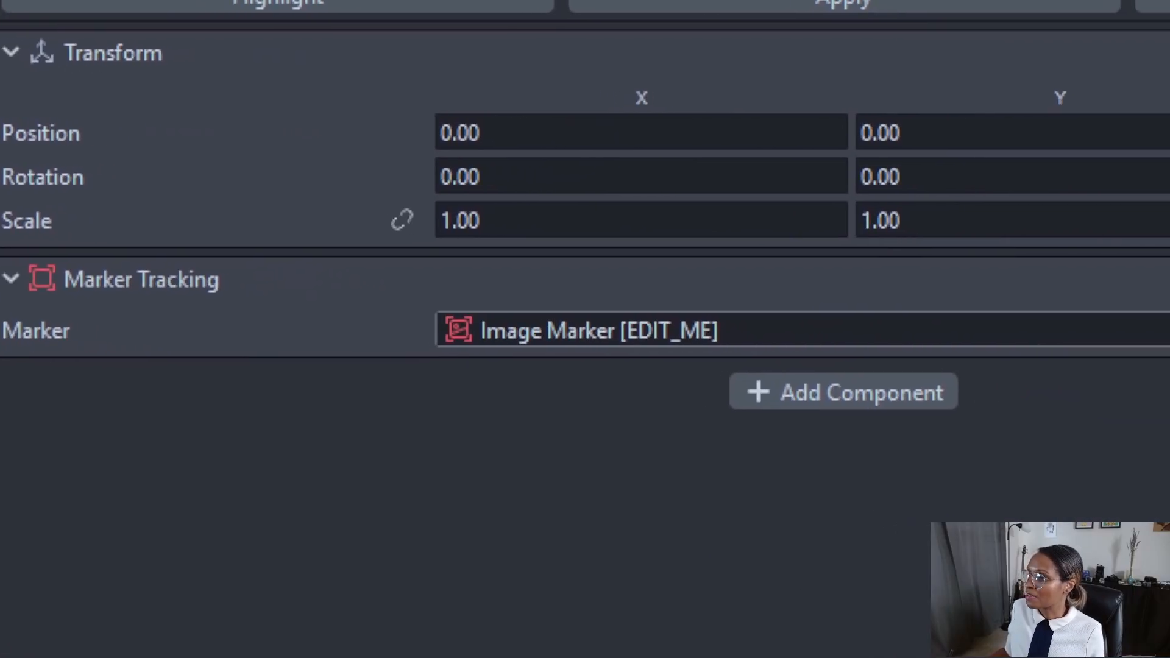
{"action": "right_click", "coordinate": [573, 330]}
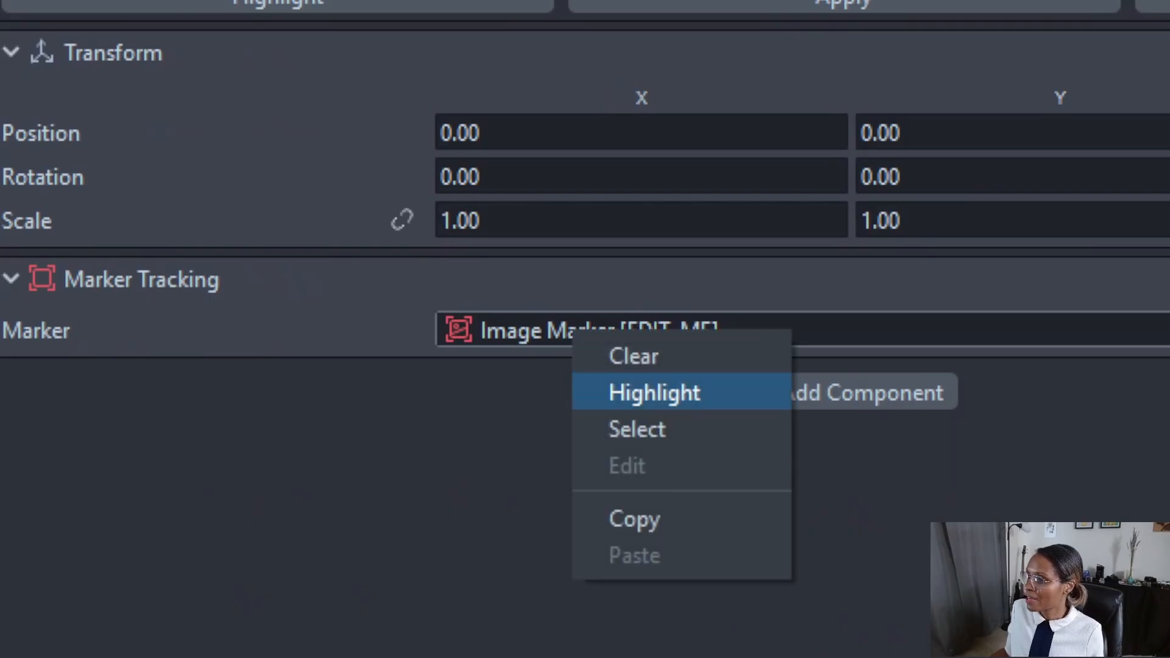
{"action": "left_click", "coordinate": [655, 392]}
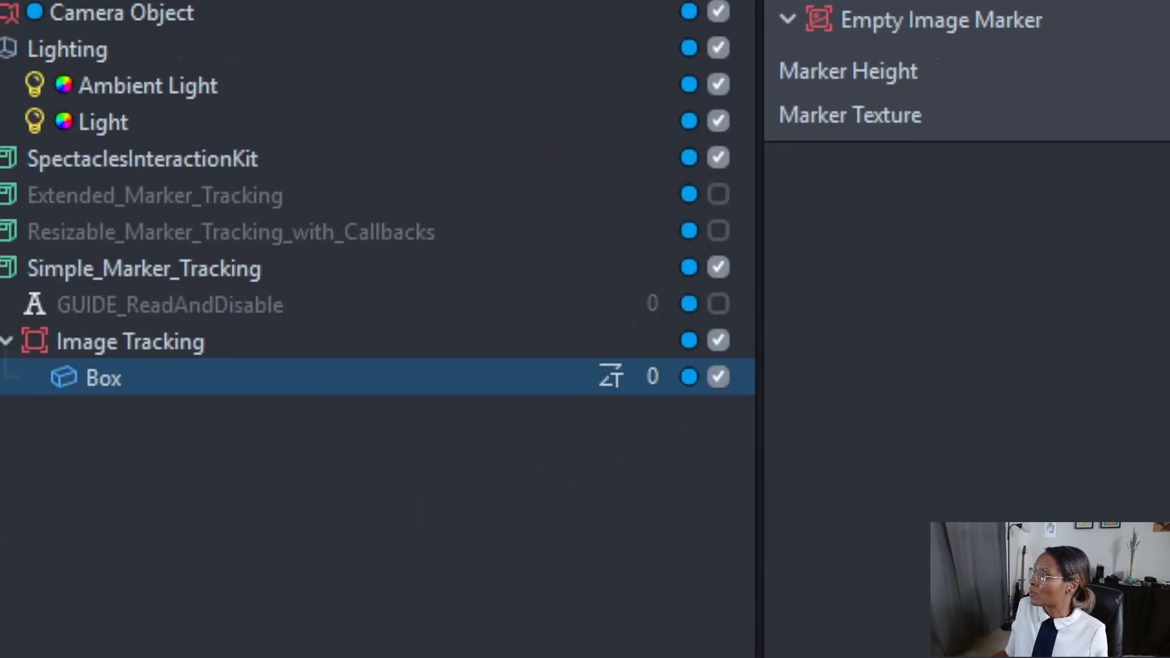
Examine the Image Tracking marker and its nested Box in the scene.
{"action": "left_click", "coordinate": [172, 298]}
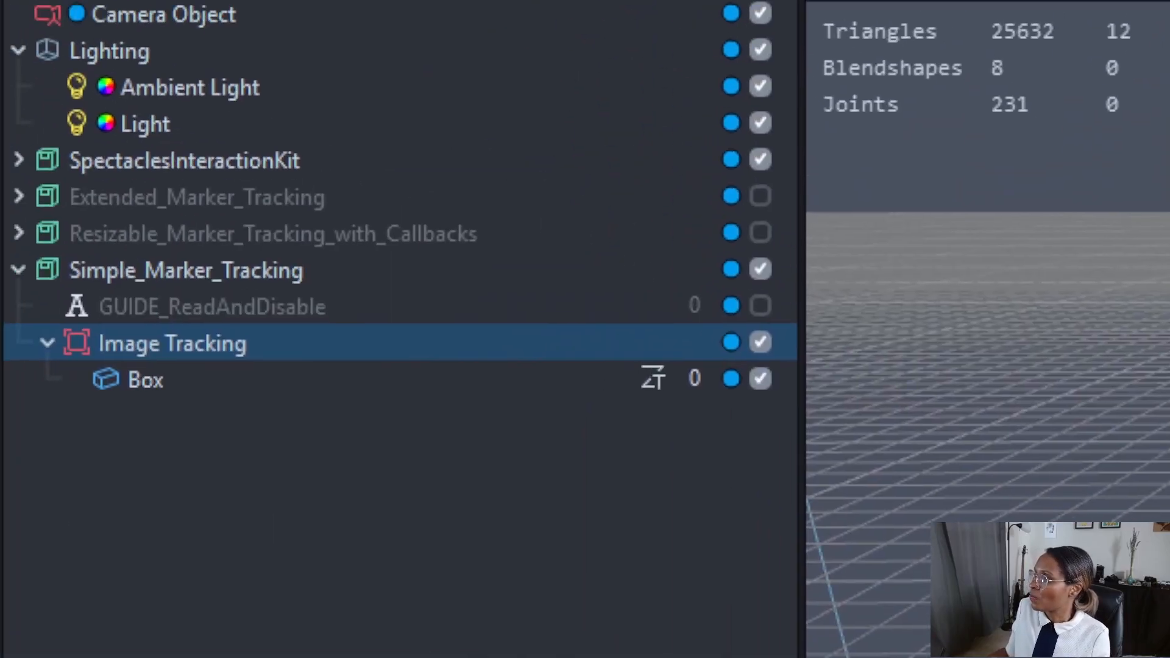
{"action": "double_click", "coordinate": [172, 343]}
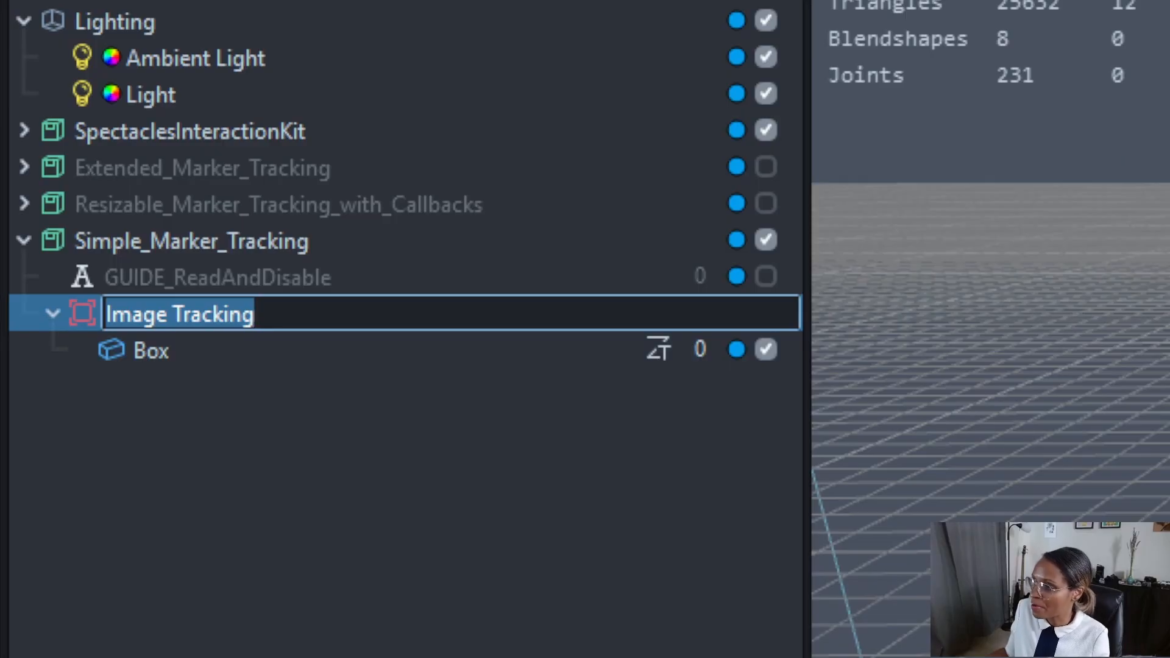
{"action": "left_click", "coordinate": [151, 351]}
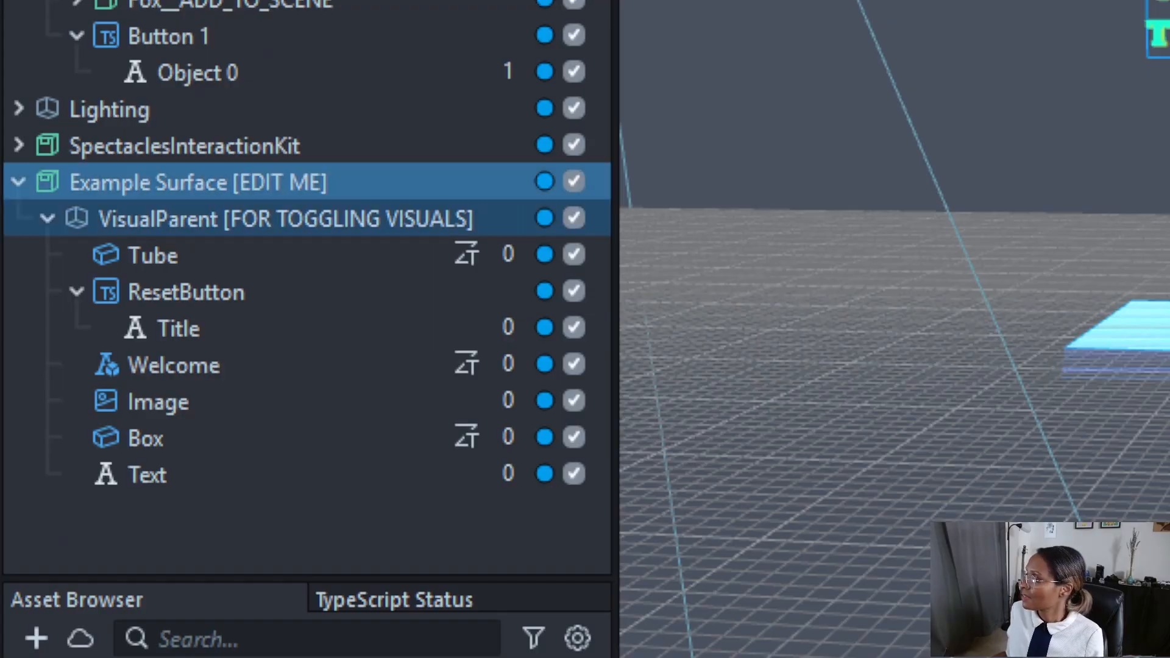
Examine the visuals nested under VisualParent in Example Surface [EDIT ME] of the AssetLibraryDemo project.
{"action": "key", "text": "Down"}
{"action": "key", "text": "Down"}
{"action": "key", "text": "Down"}
{"action": "key", "text": "Down"}
{"action": "key", "text": "Down"}
{"action": "key", "text": "Down"}
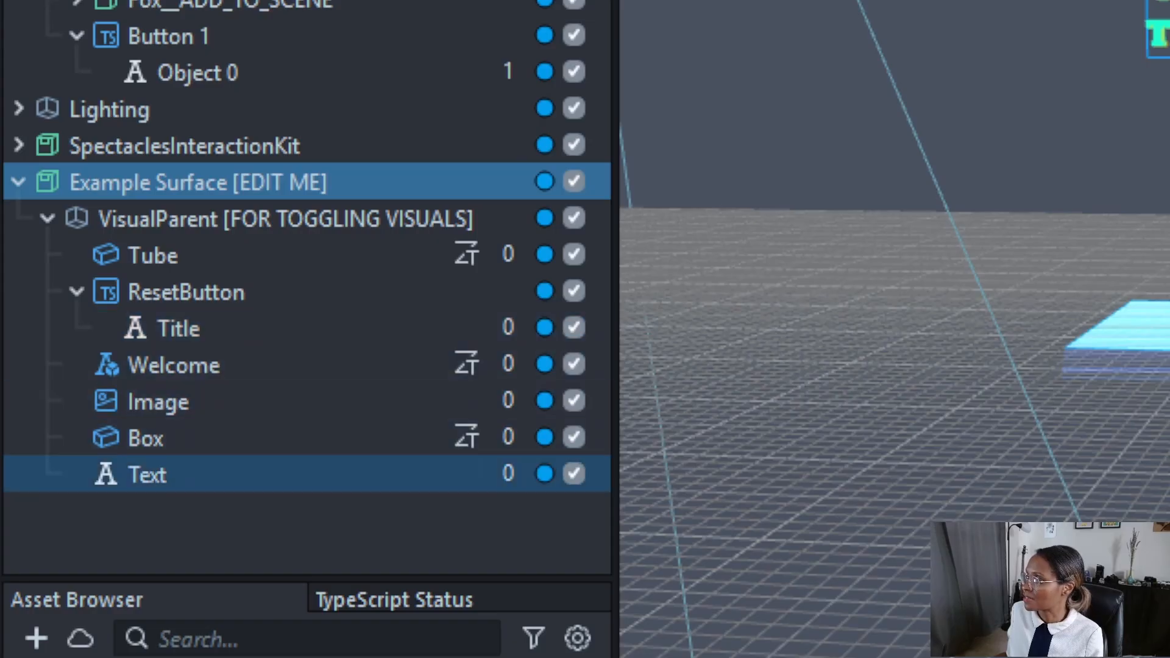
{"action": "key", "text": "Up"}
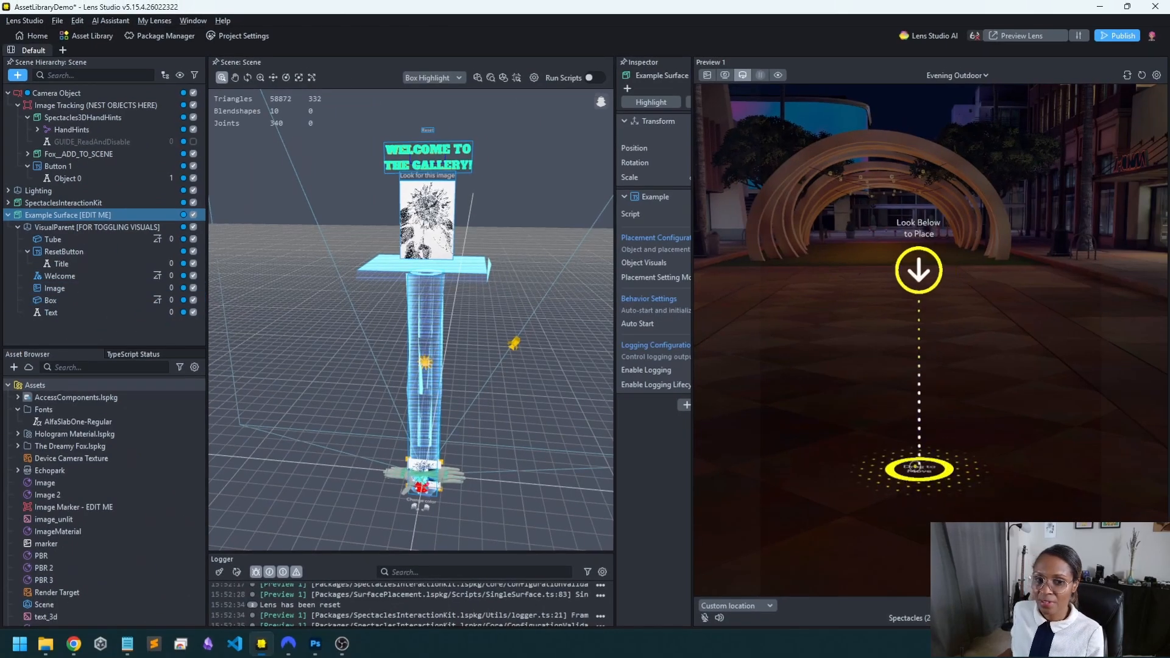
Test placing the gallery welcome surface on the ground in the preview and collapse Example Surface [EDIT ME] in the hierarchy.
{"action": "left_click", "coordinate": [913, 466]}
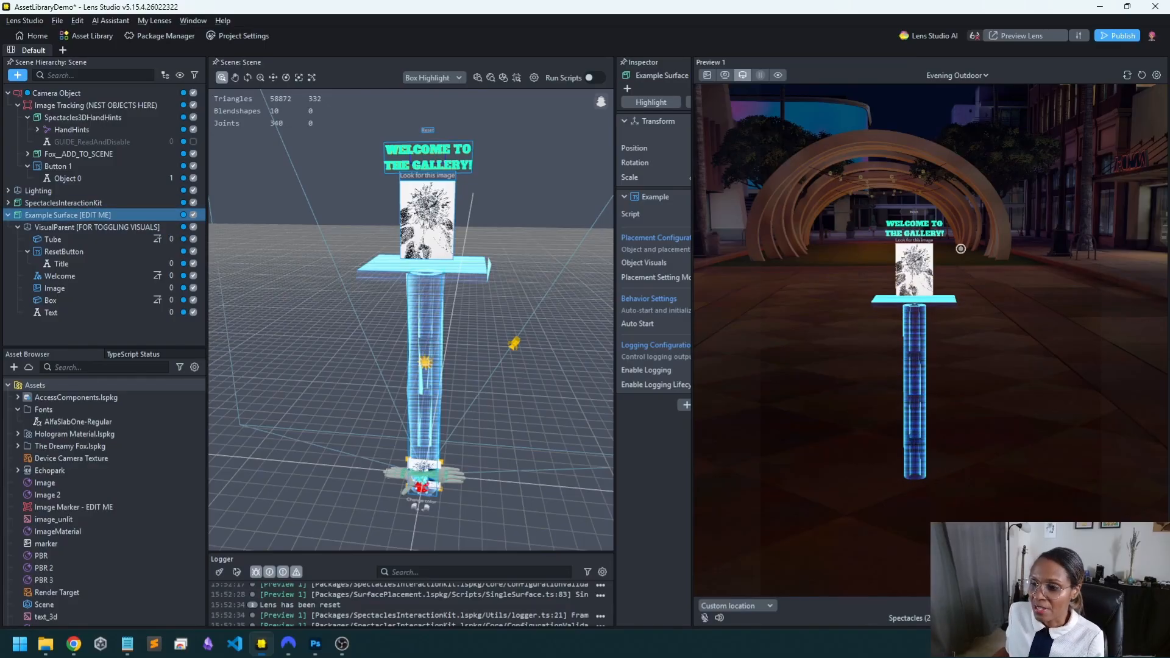
{"action": "left_click", "coordinate": [8, 215]}
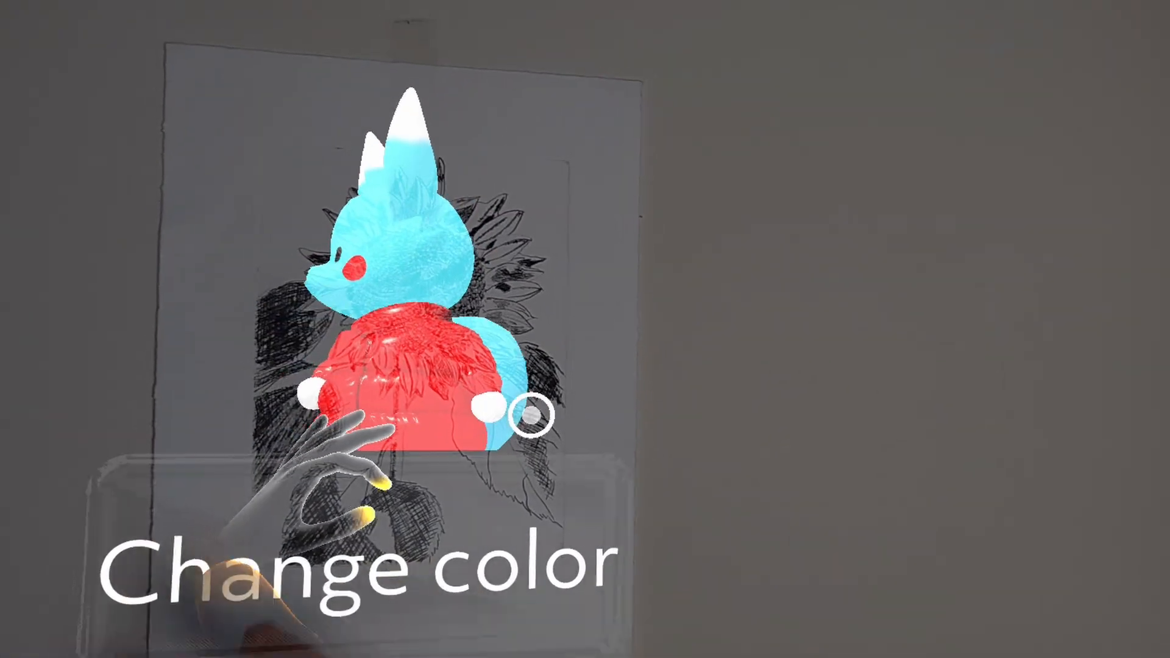
Test the Change color button below the fox on the tracked image twice in the running lens.
{"action": "left_click", "coordinate": [491, 539]}
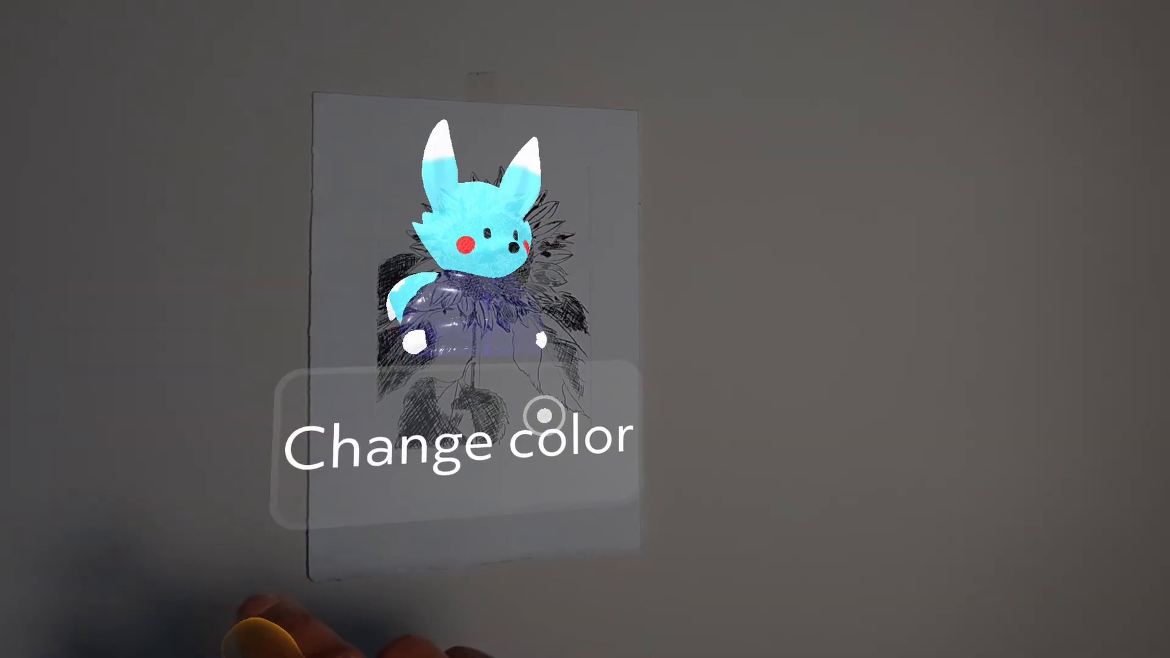
{"action": "left_click", "coordinate": [554, 406]}
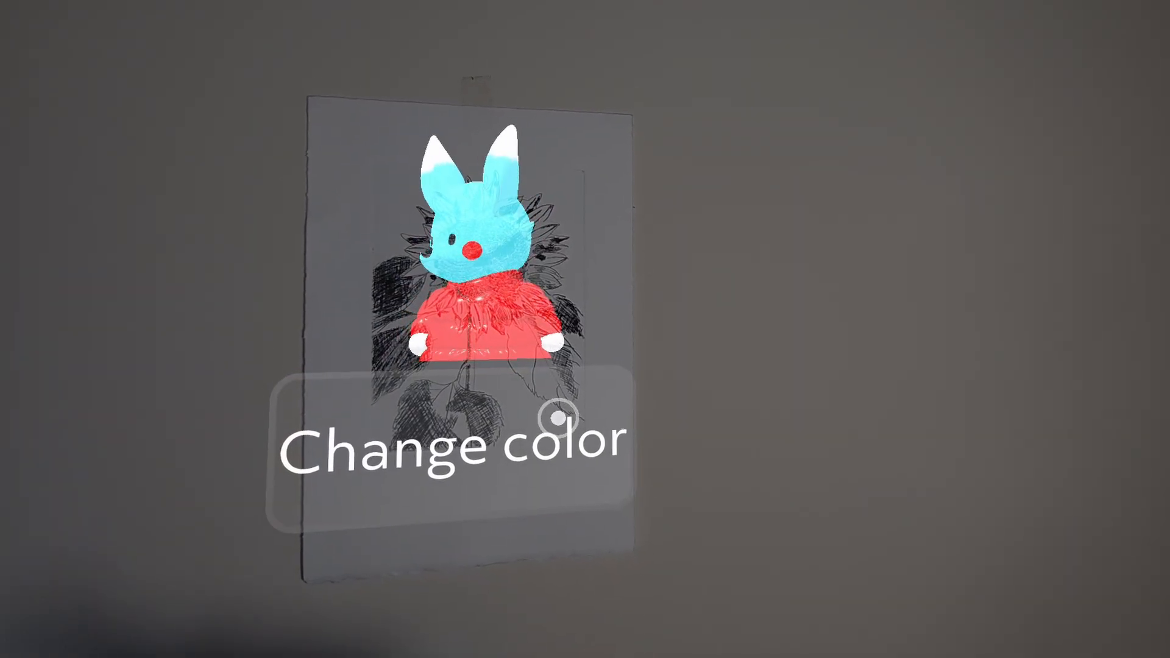